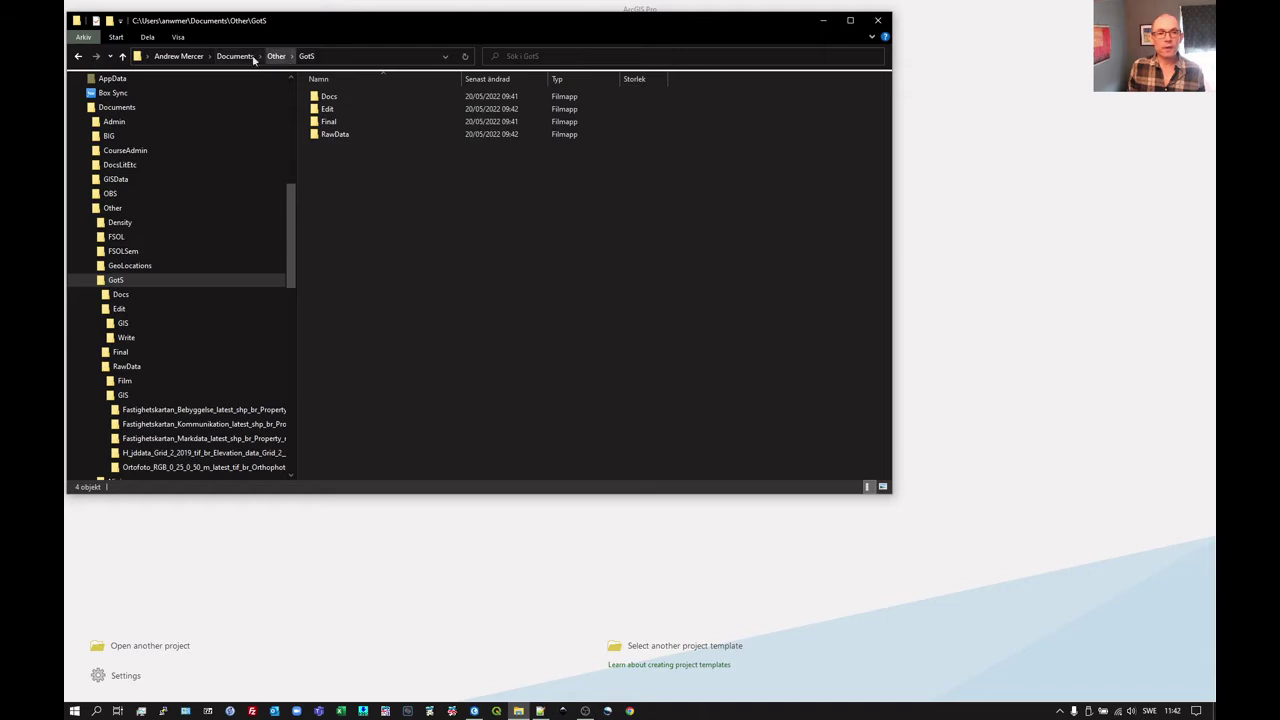
# - Examine the contents of the GIS subfolders inside the RawData and Edit folders of the GotS project folder
pyautogui.doubleClick(335, 134)
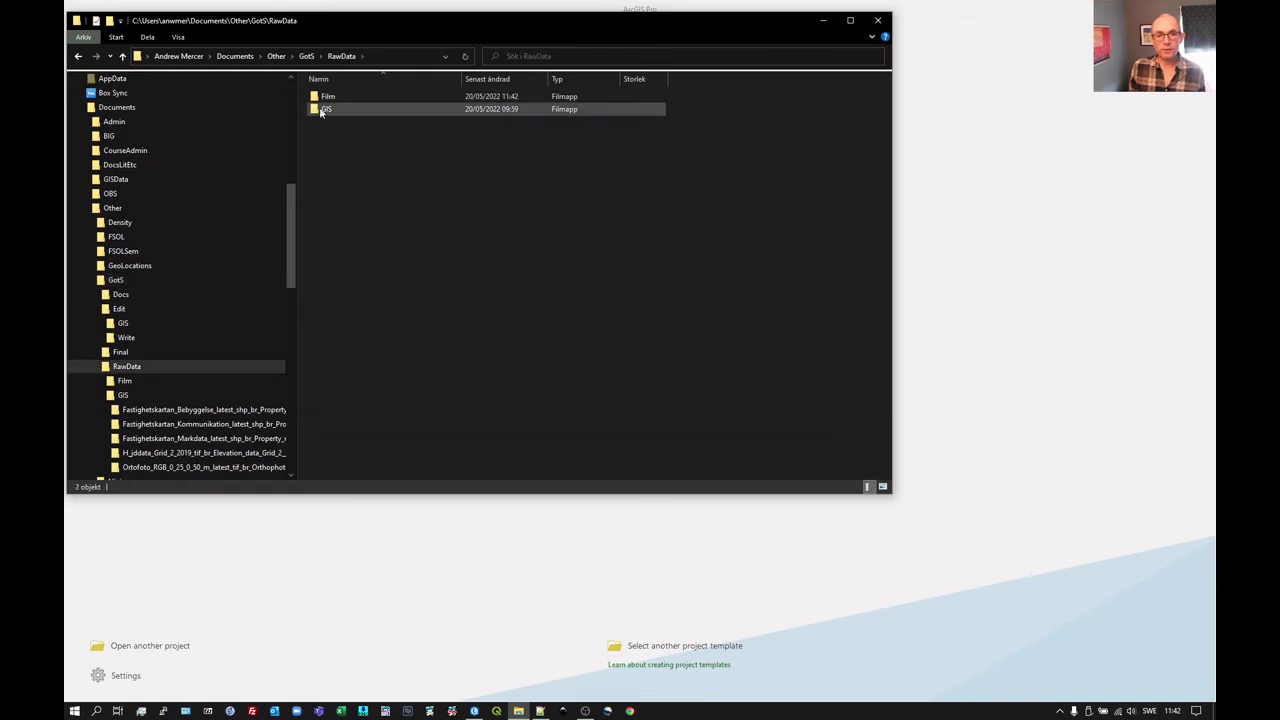
pyautogui.doubleClick(326, 108)
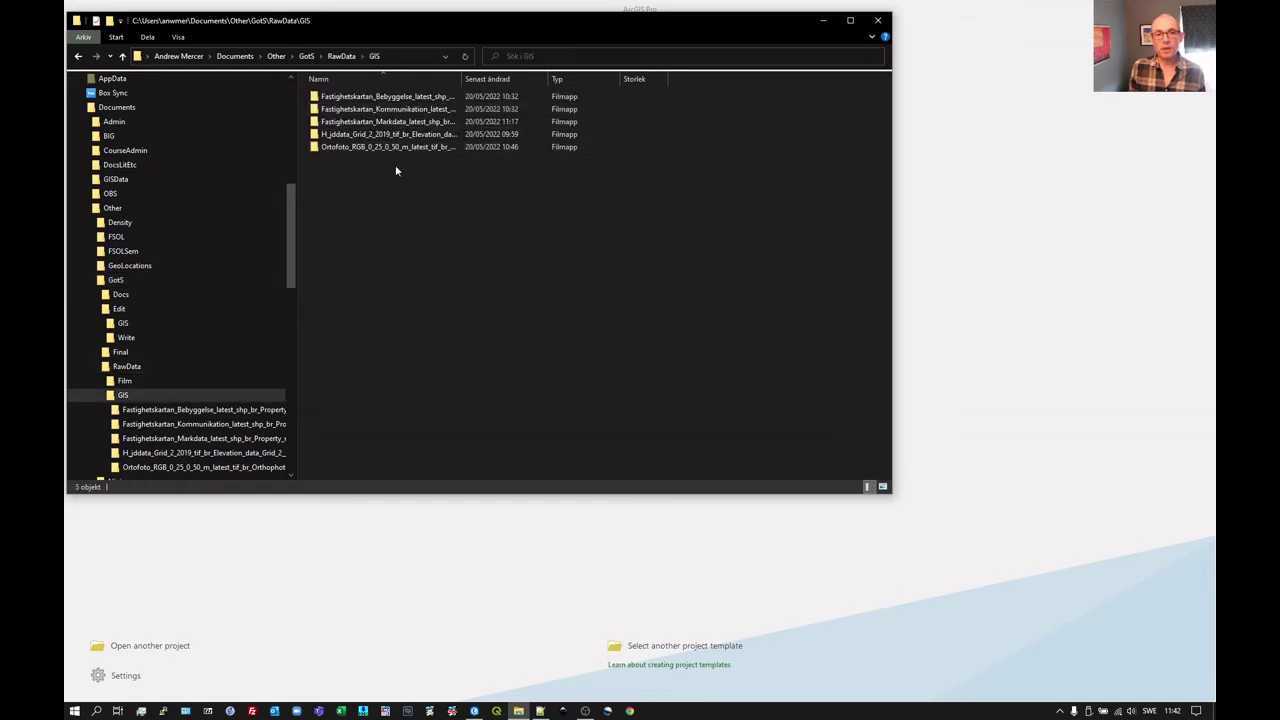
pyautogui.click(306, 56)
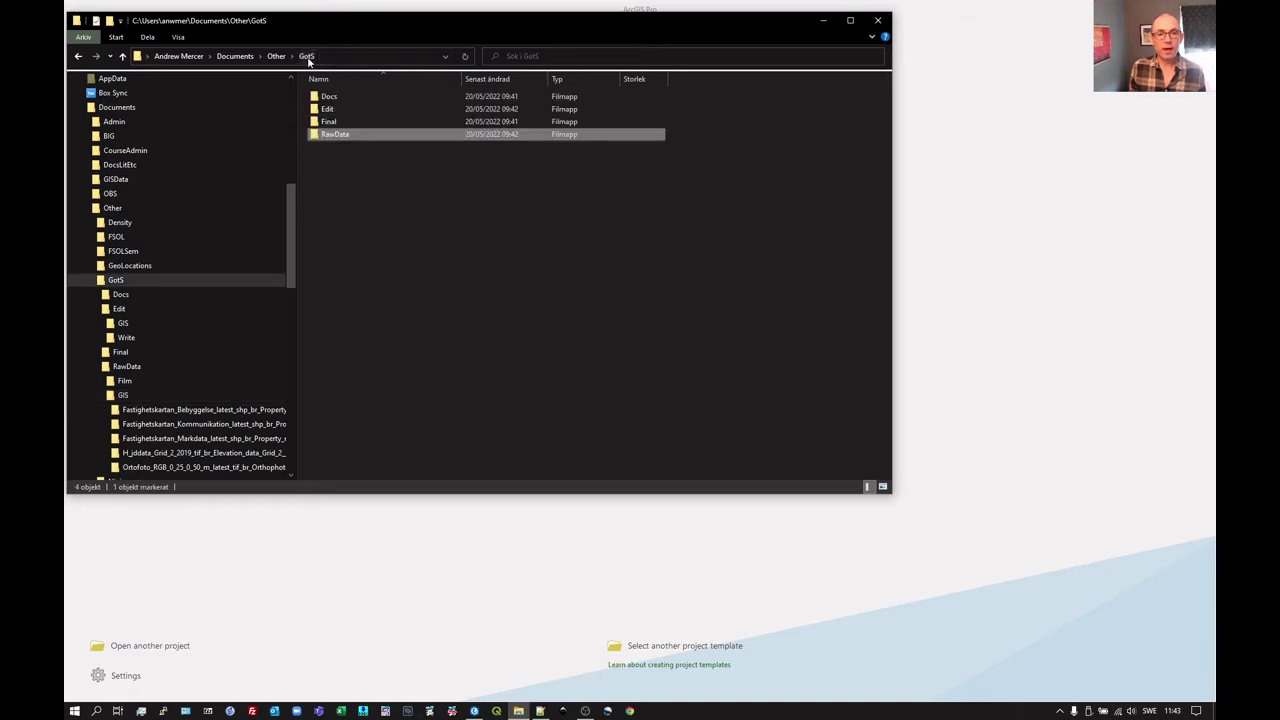
pyautogui.doubleClick(318, 109)
pyautogui.doubleClick(325, 98)
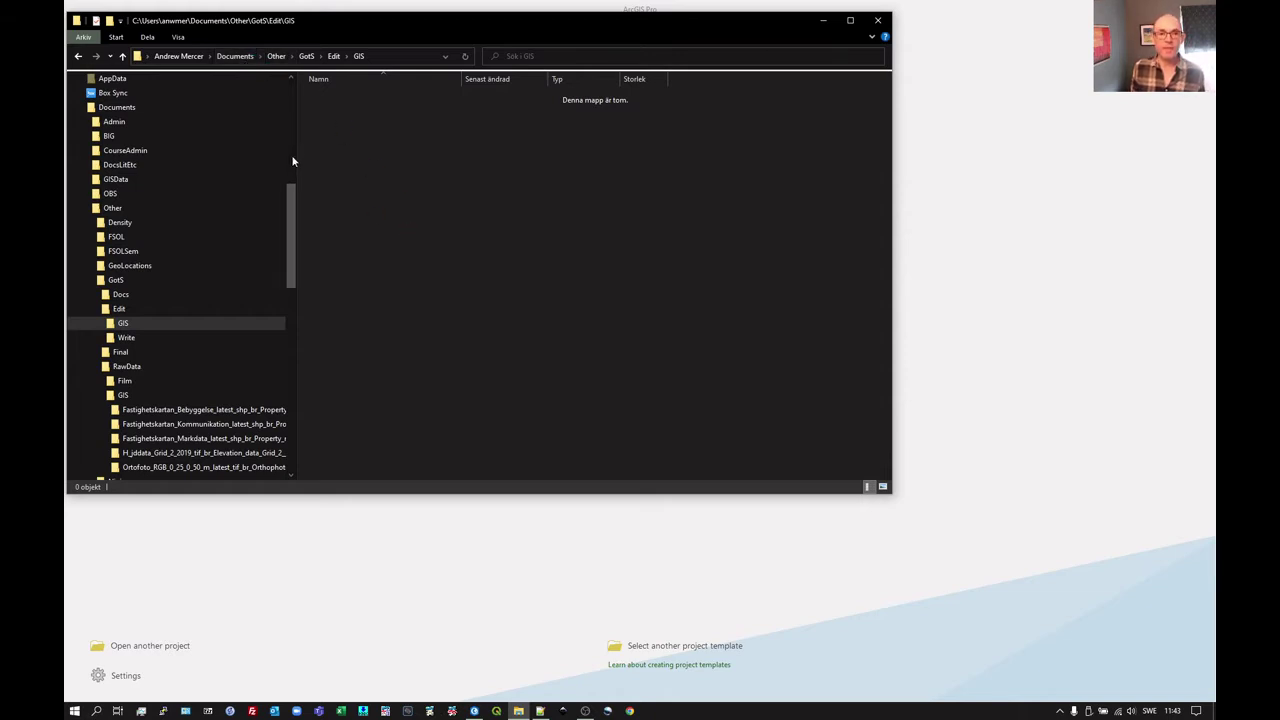
pyautogui.click(306, 56)
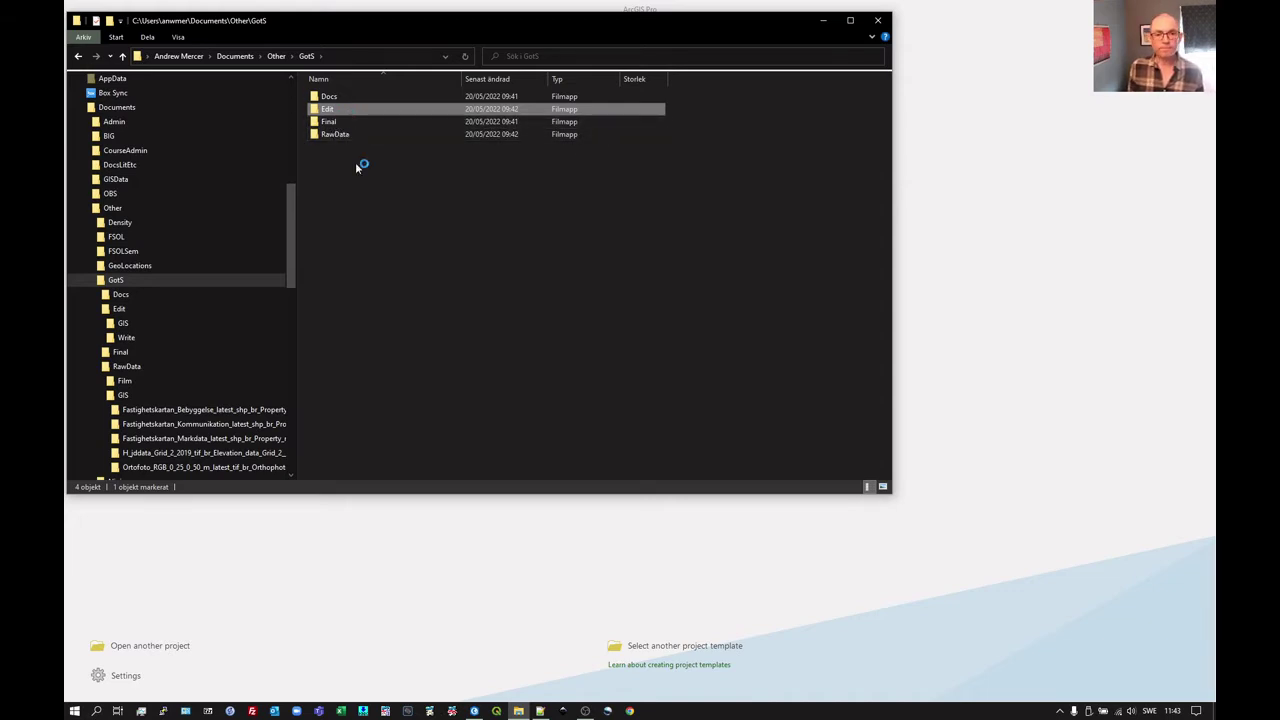
pyautogui.click(374, 197)
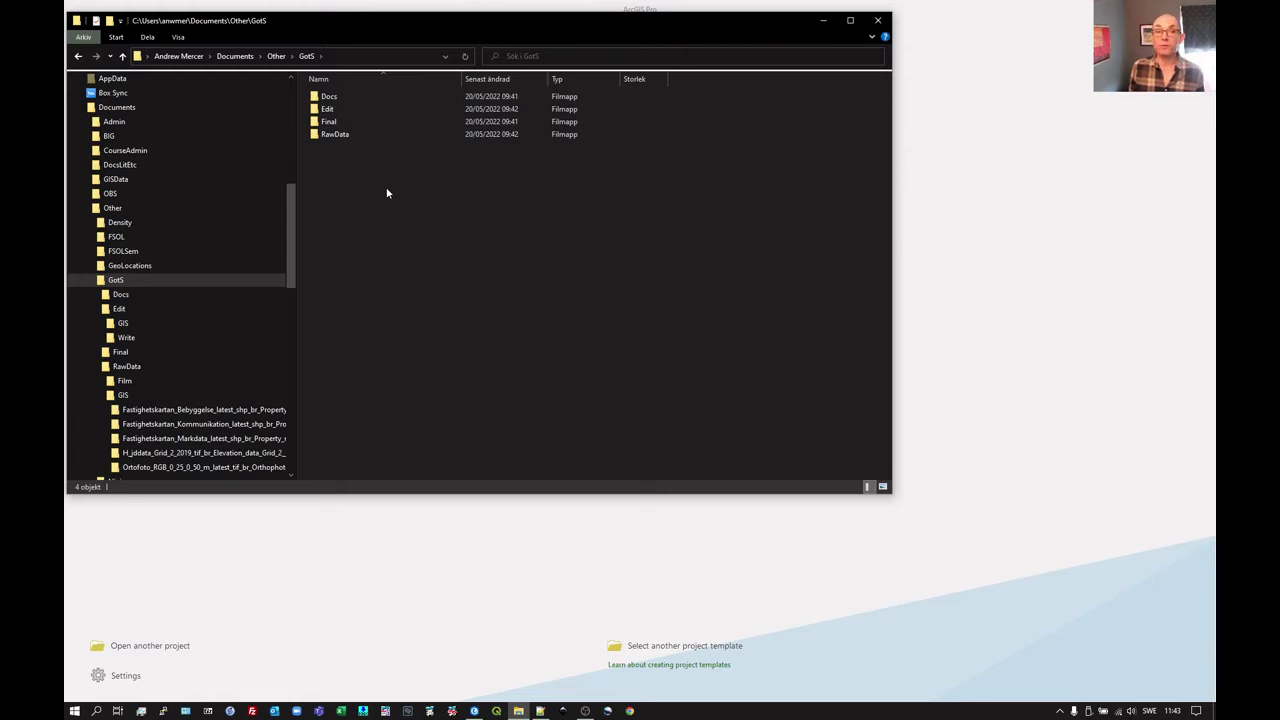
pyautogui.doubleClick(327, 110)
pyautogui.doubleClick(330, 96)
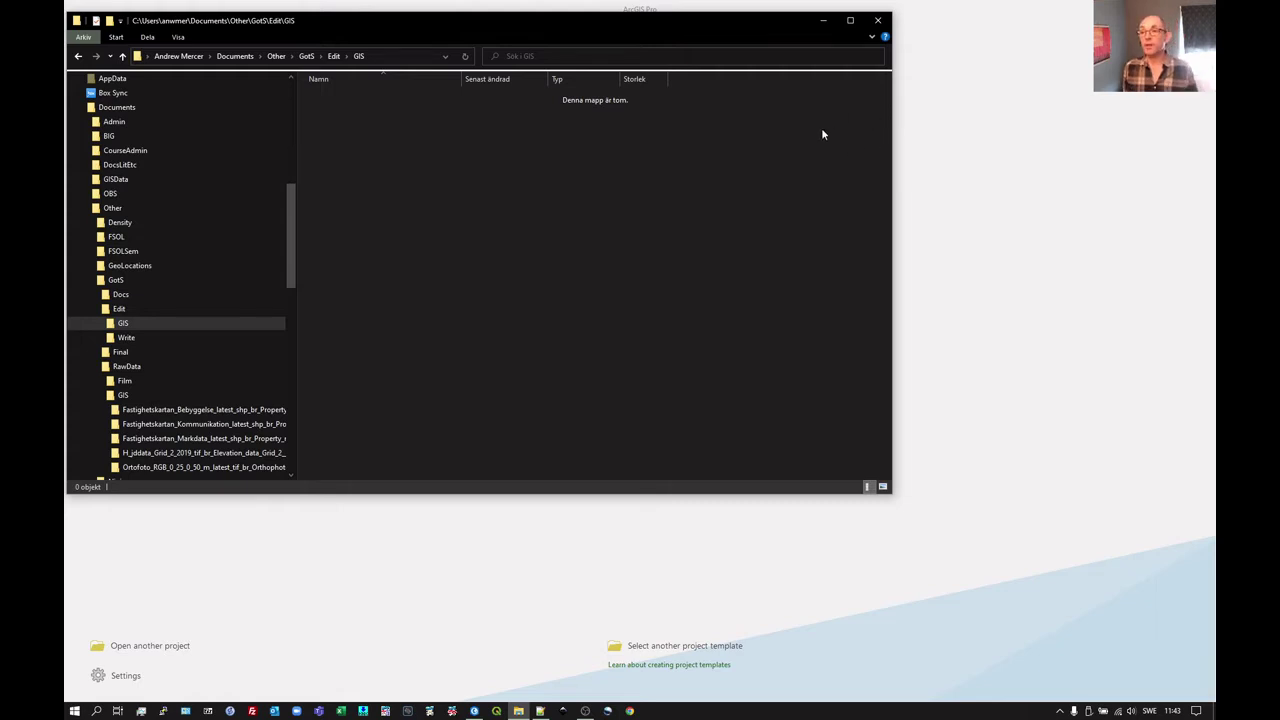
# - Switch to ArcGIS Pro and start a new project from the blank Map template, naming it ABC123
pyautogui.click(969, 66)
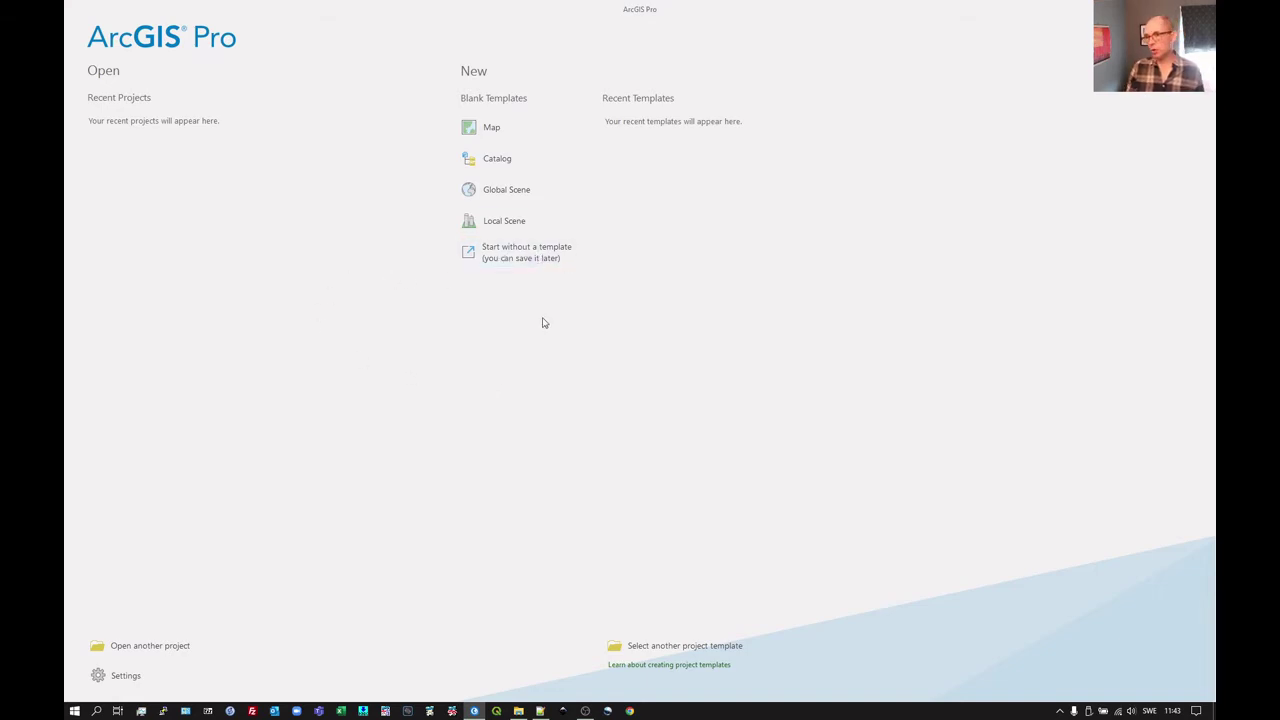
pyautogui.click(493, 131)
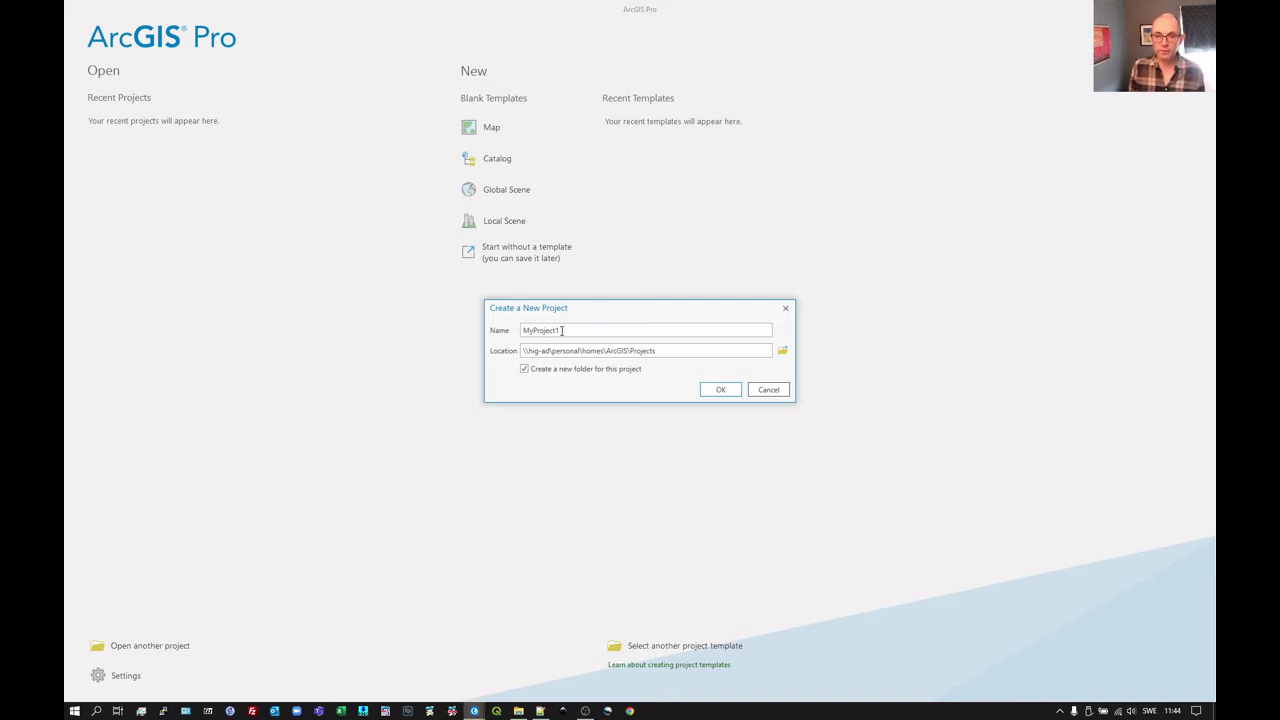
pyautogui.moveTo(565, 330); pyautogui.dragTo(500, 336)
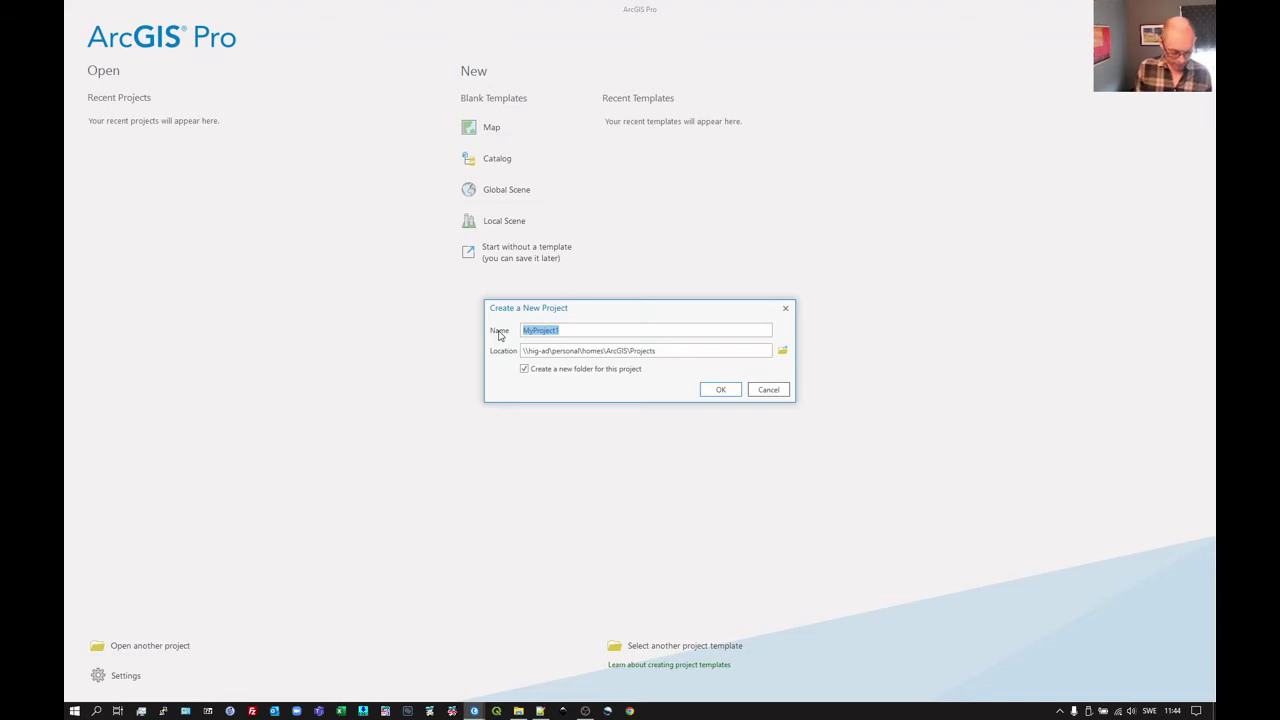
pyautogui.write('All')
pyautogui.write('123')
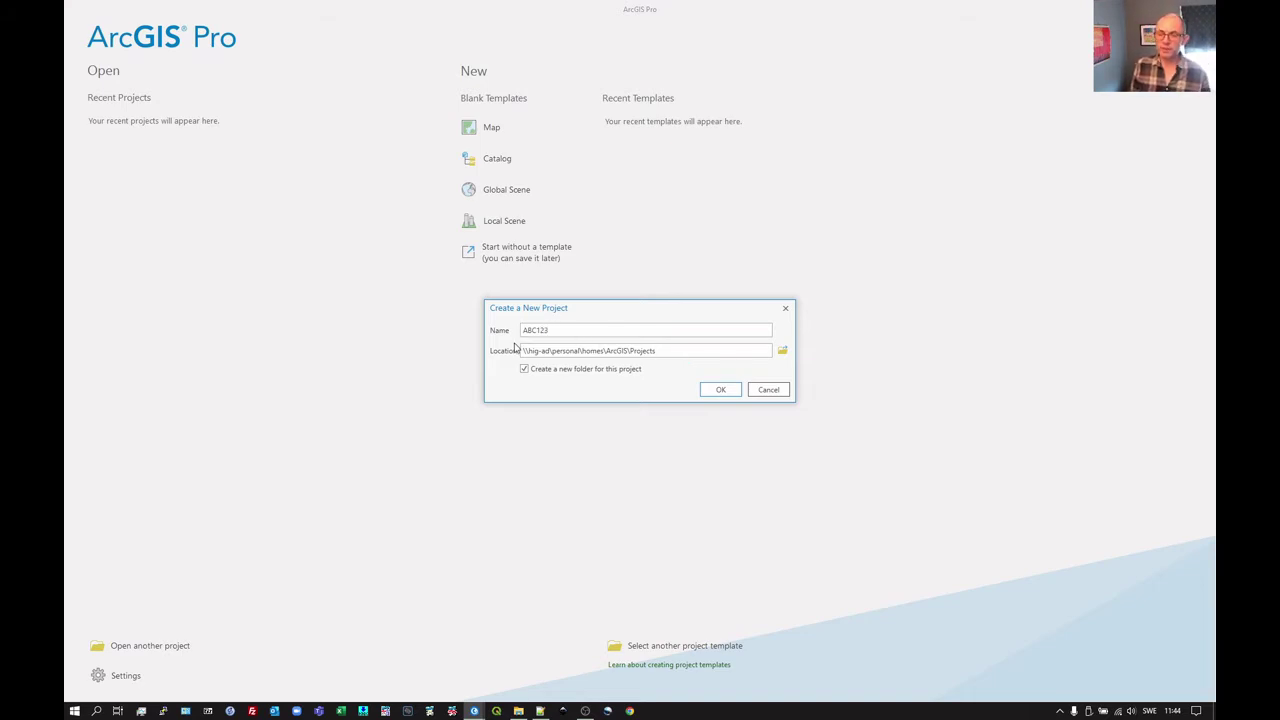
# - Browse for the new project's location, going to the Documents folder in the user's profile on drive C
pyautogui.click(783, 352)
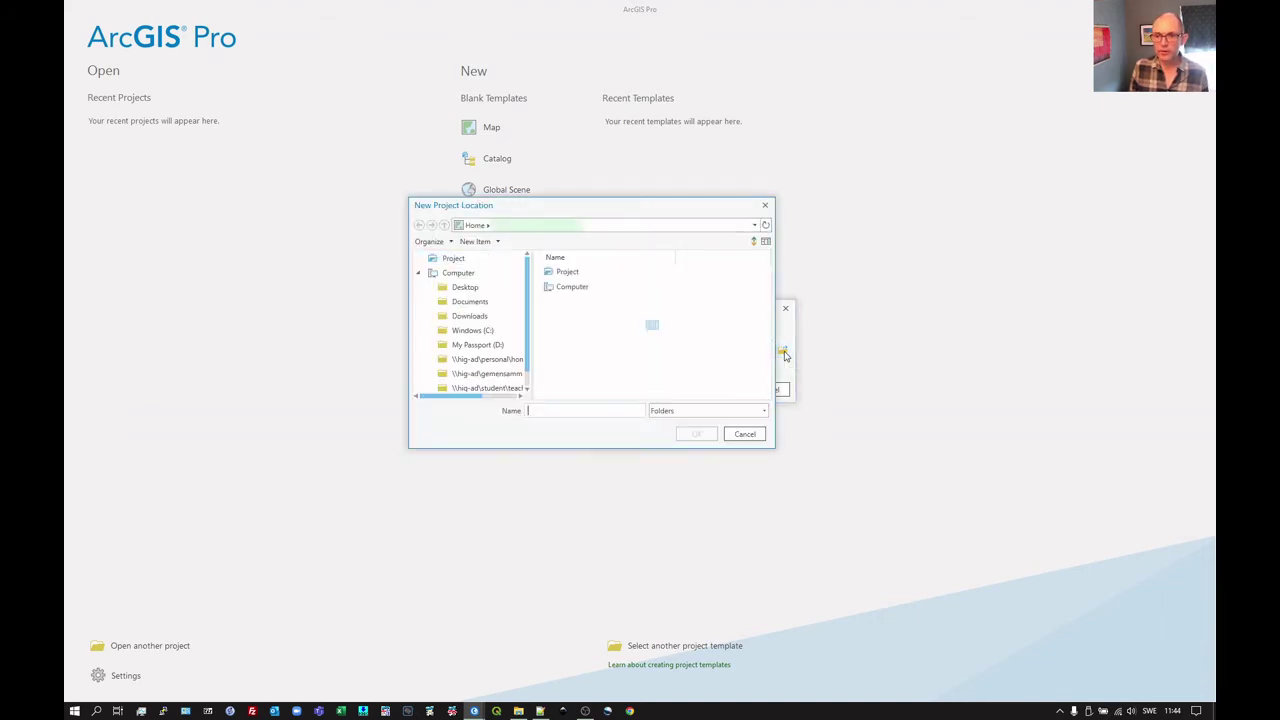
pyautogui.click(485, 331)
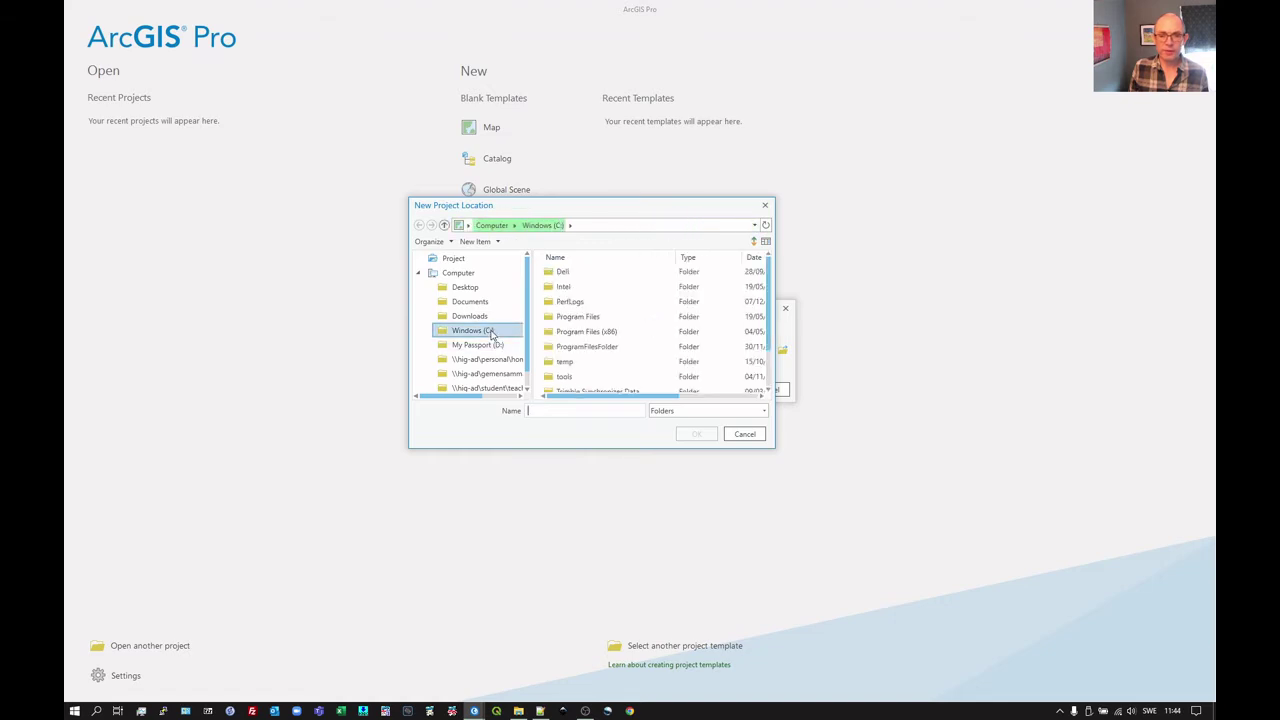
pyautogui.scroll(-1, 575, 374)
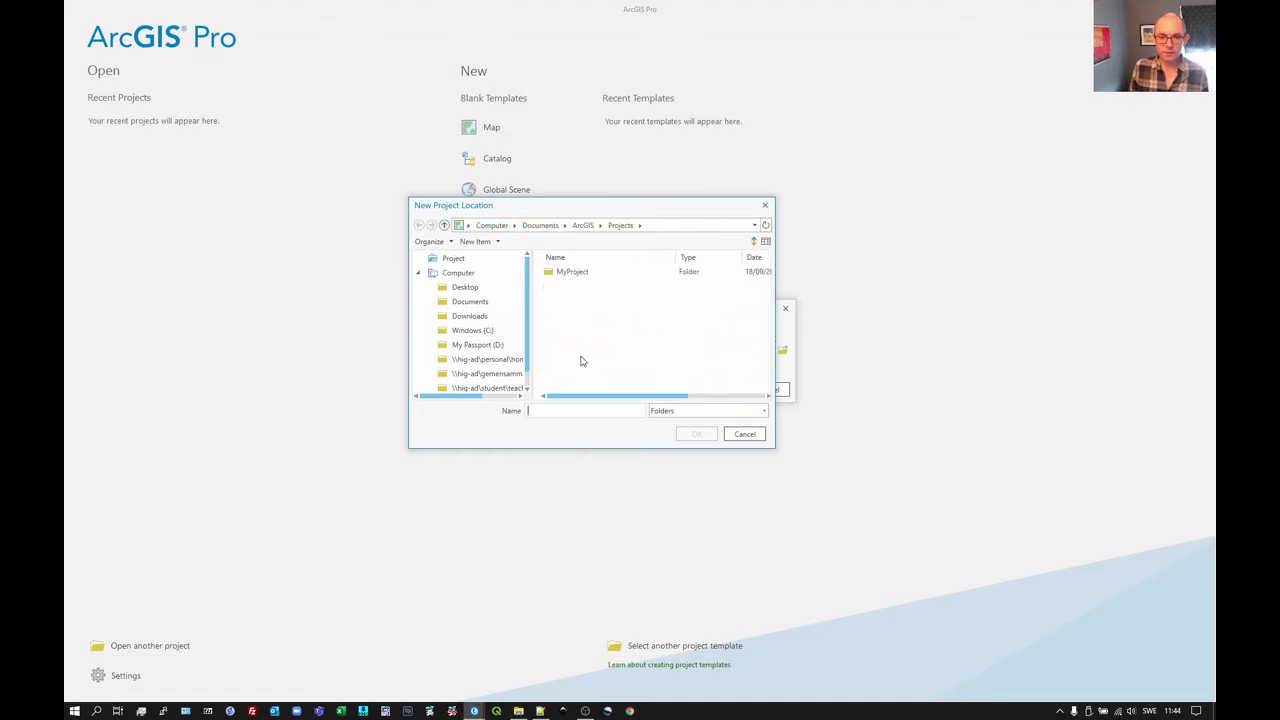
pyautogui.click(490, 331)
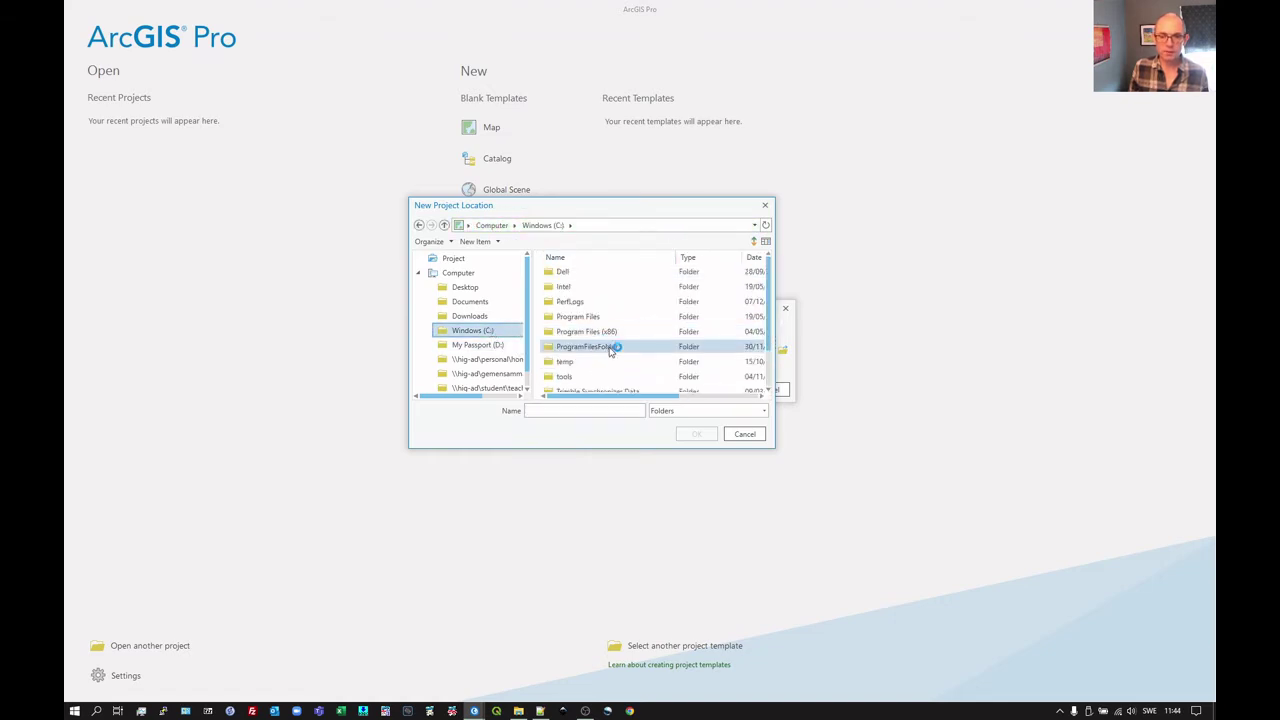
pyautogui.scroll(-3, 606, 350)
pyautogui.doubleClick(595, 369)
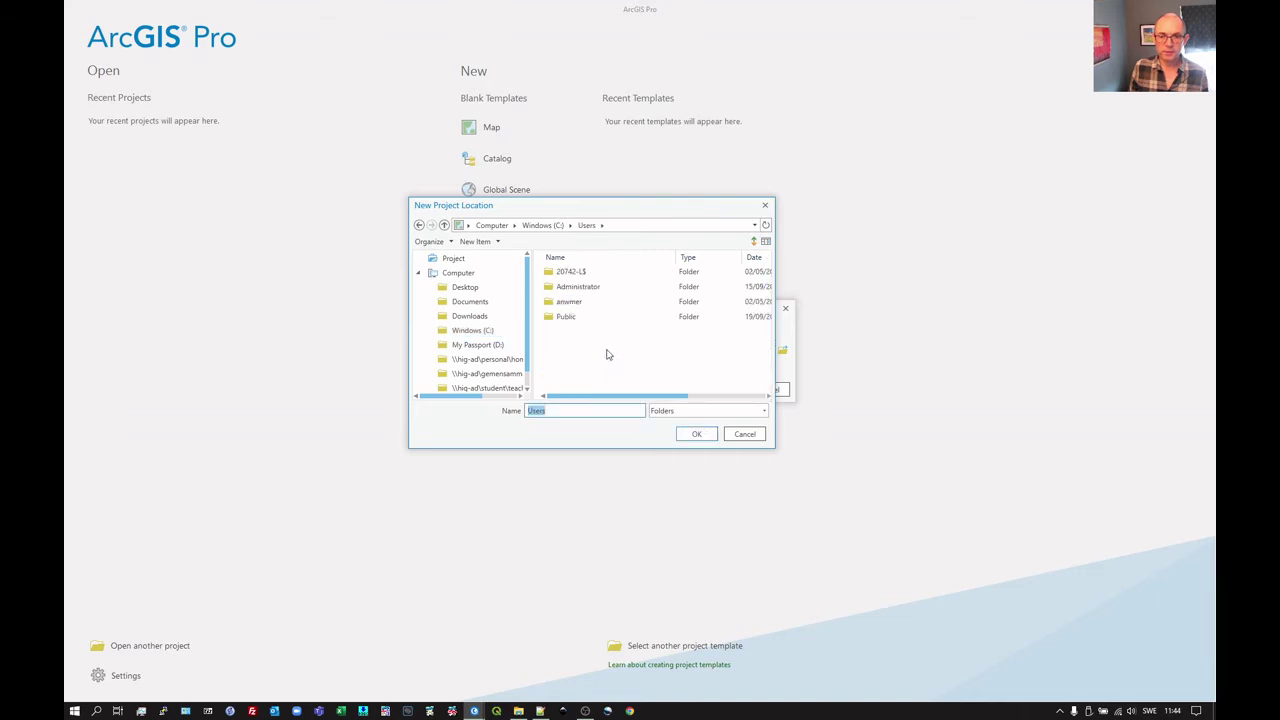
pyautogui.doubleClick(580, 304)
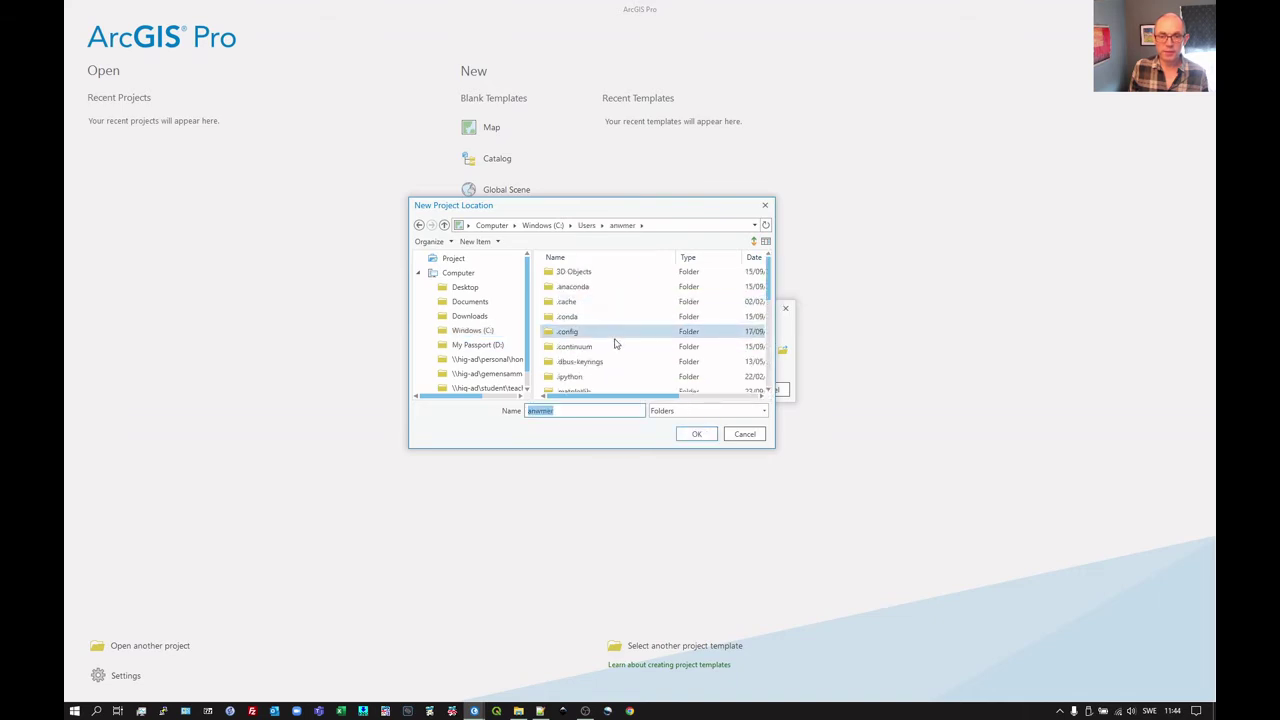
pyautogui.scroll(-3, 600, 335)
pyautogui.doubleClick(578, 363)
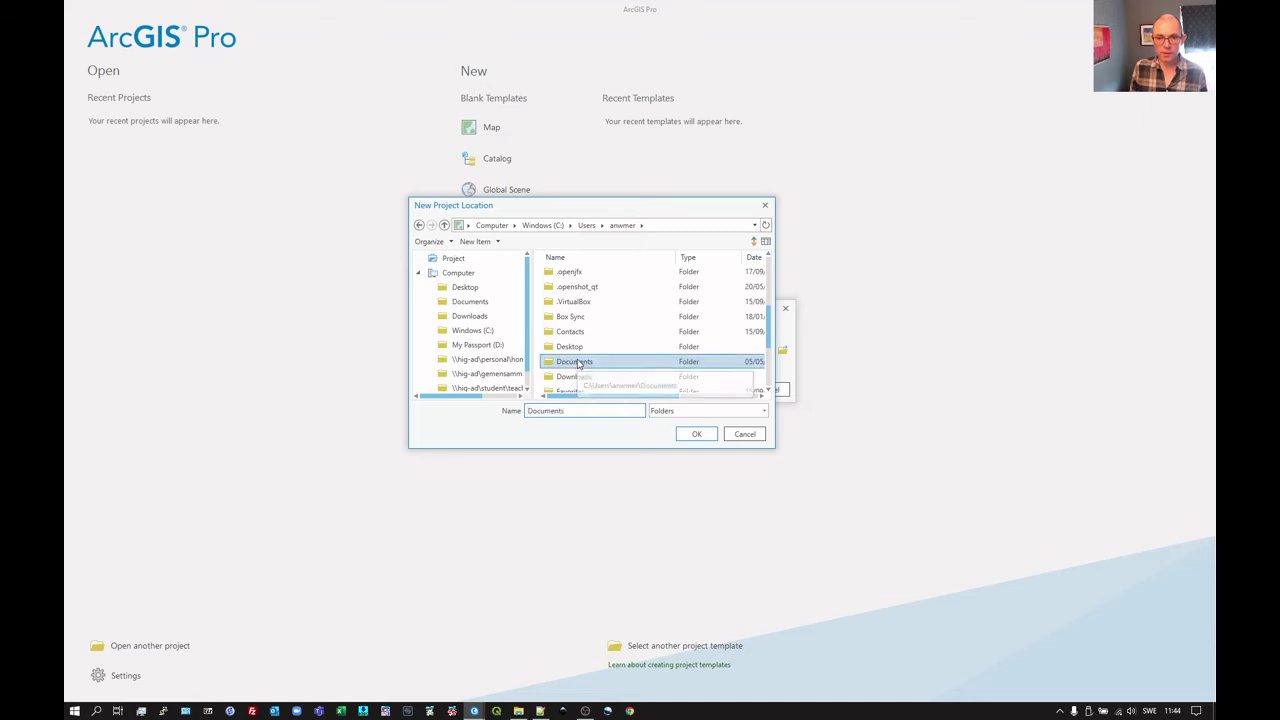
# - Choose Other\GotS\Edit\GIS within Documents as the location and create the project in its own new folder
pyautogui.doubleClick(580, 363)
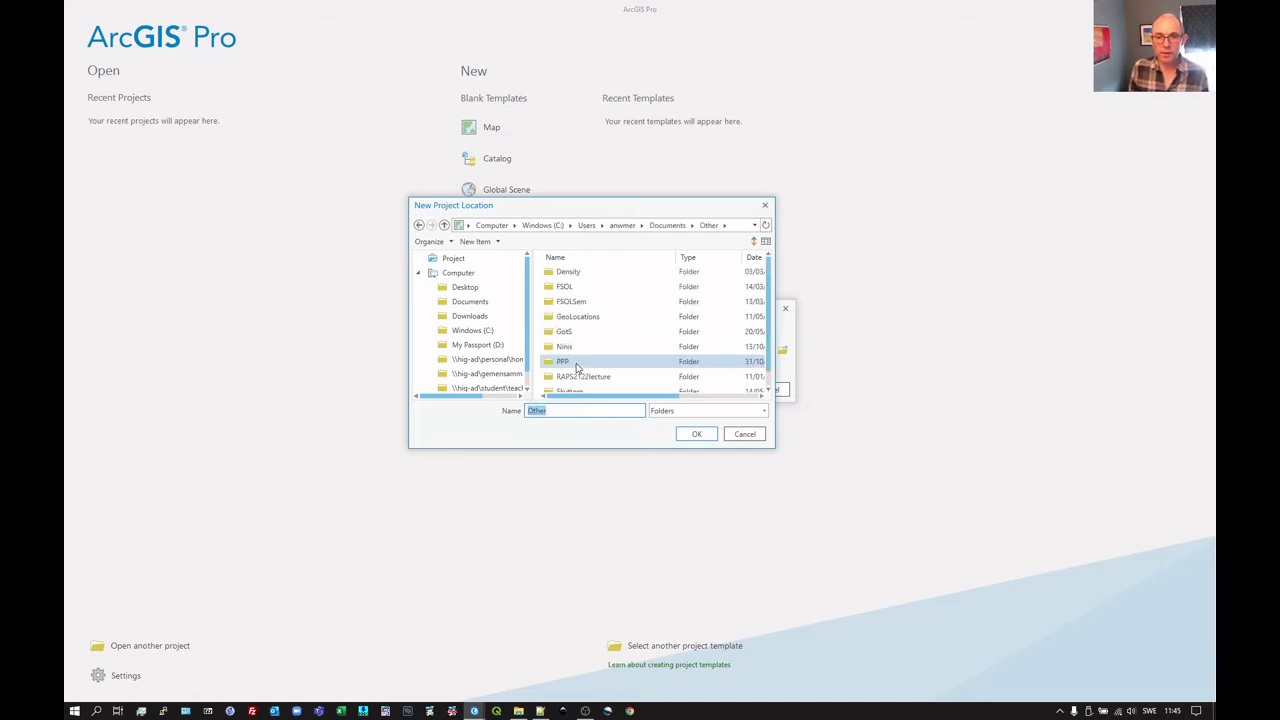
pyautogui.doubleClick(574, 336)
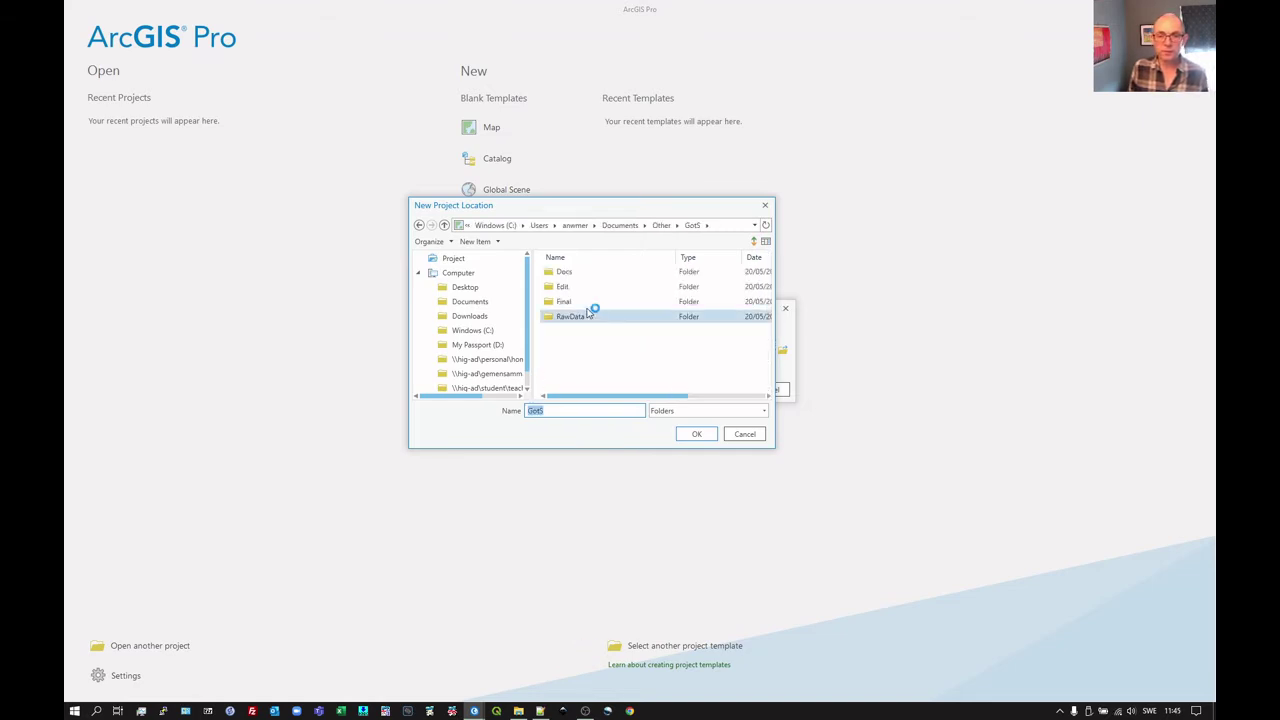
pyautogui.doubleClick(565, 287)
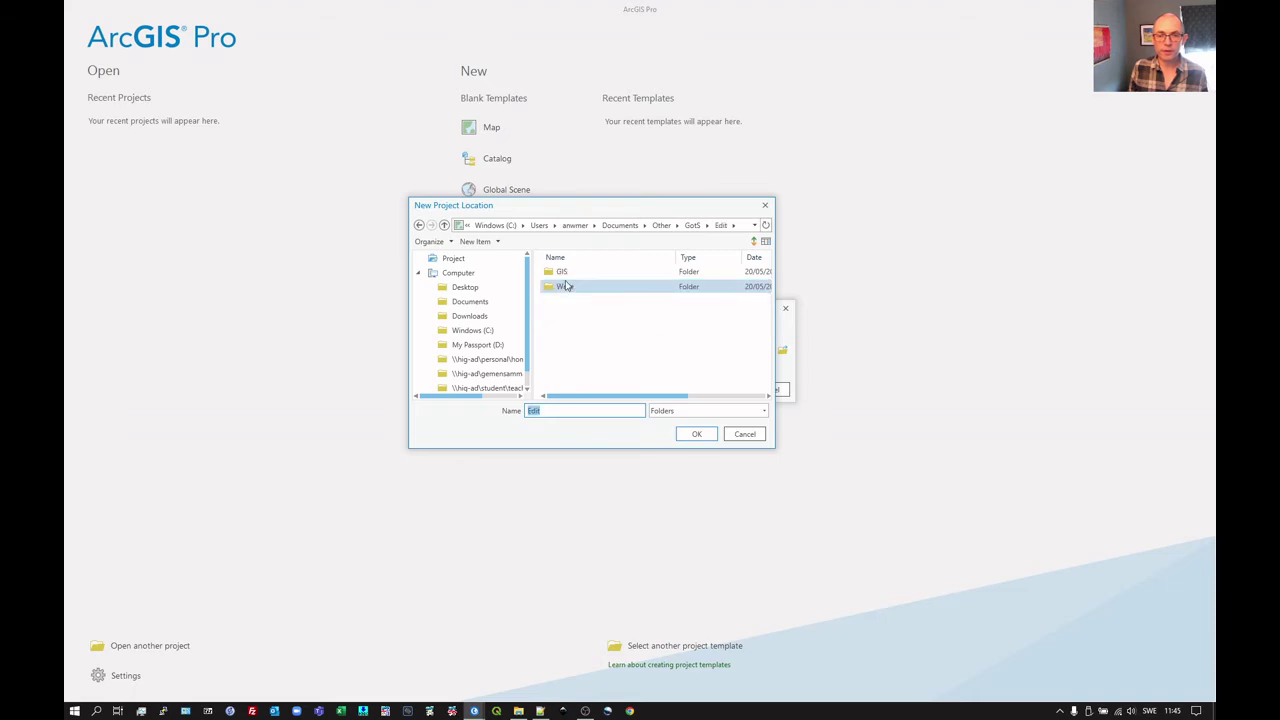
pyautogui.doubleClick(561, 272)
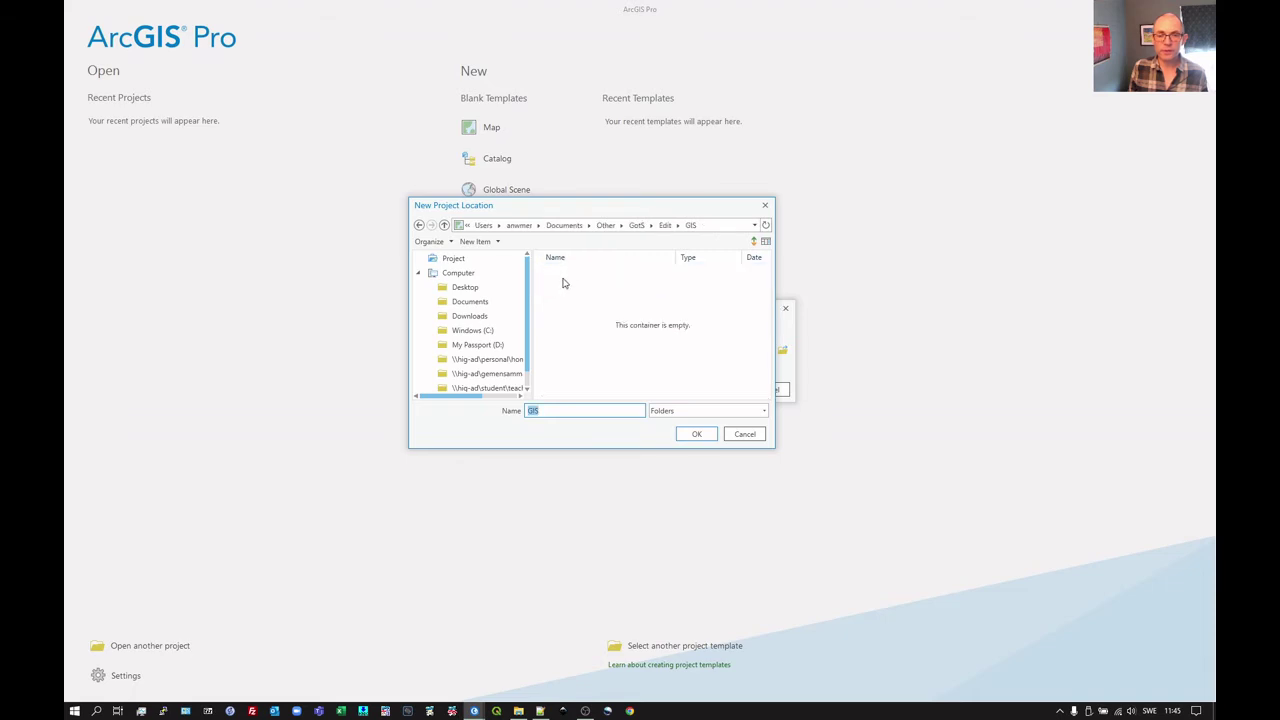
pyautogui.click(698, 434)
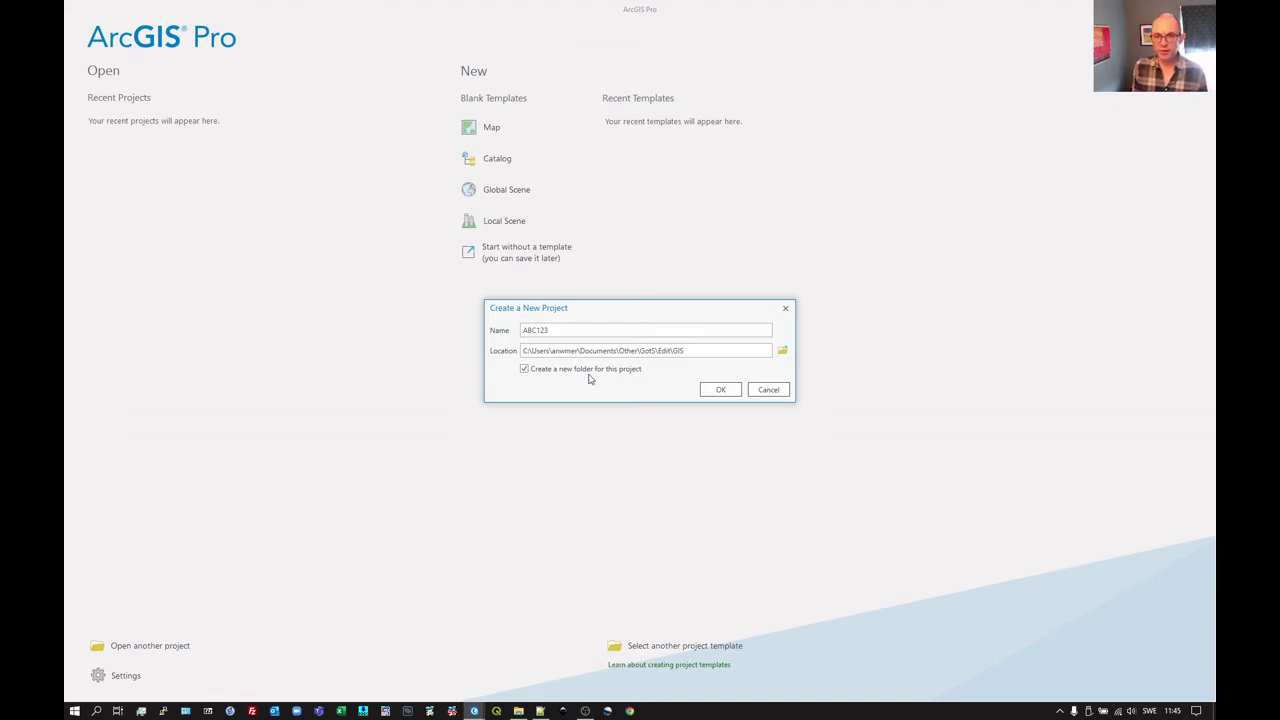
pyautogui.click(722, 389)
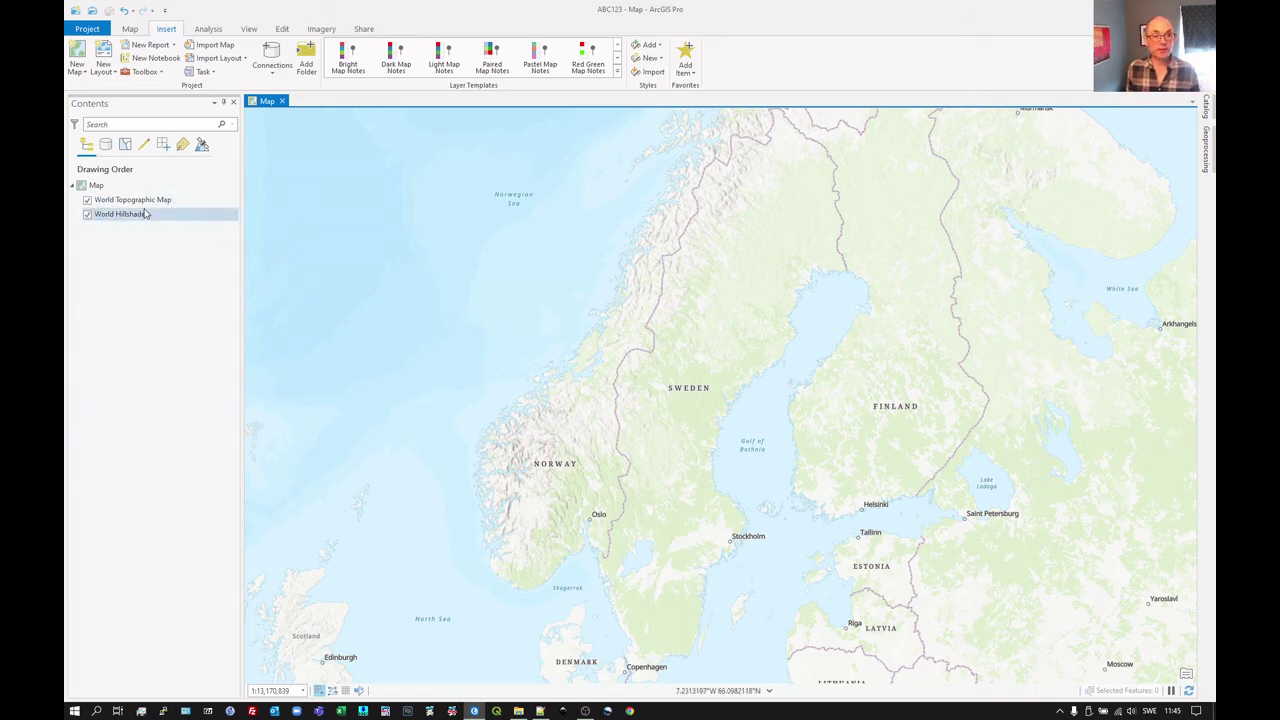
# - Hide the World Topographic Map layer to view the hillshade beneath it, and show the layer again
pyautogui.click(94, 202)
pyautogui.click(88, 201)
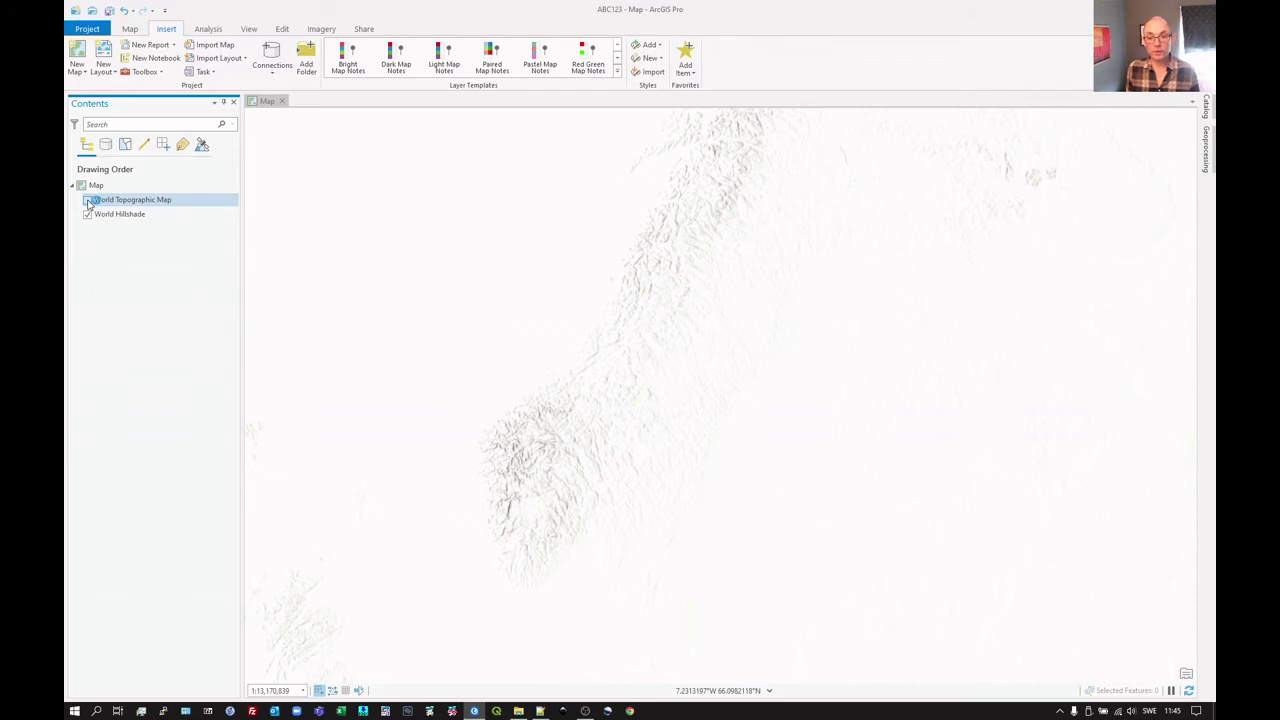
pyautogui.click(88, 201)
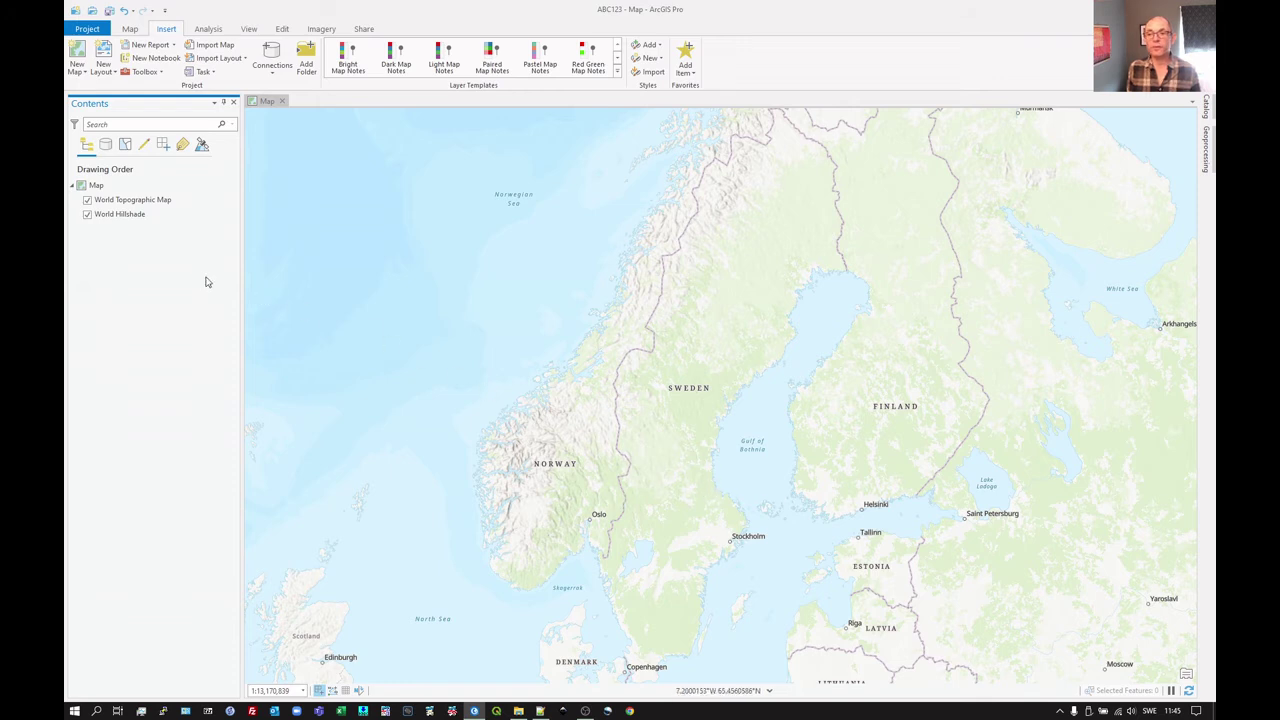
pyautogui.click(172, 215)
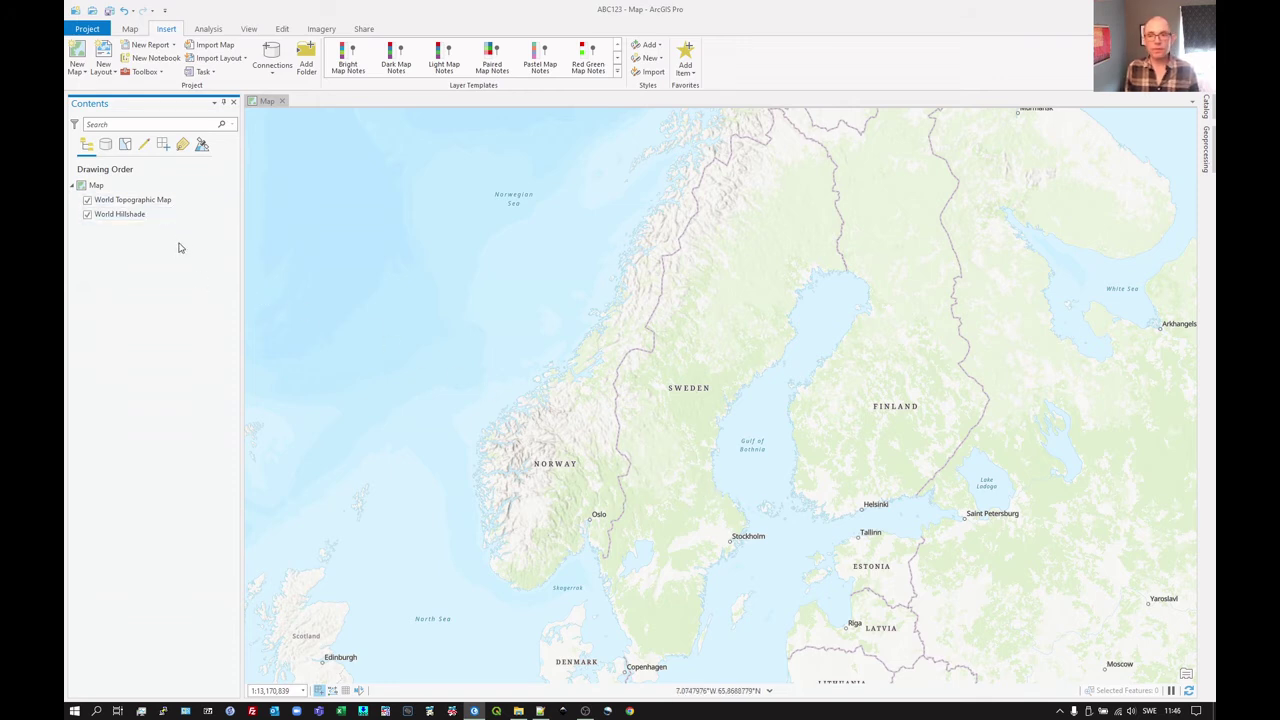
# - Remove both the World Topographic Map and World Hillshade layers from the map
pyautogui.click(142, 200)
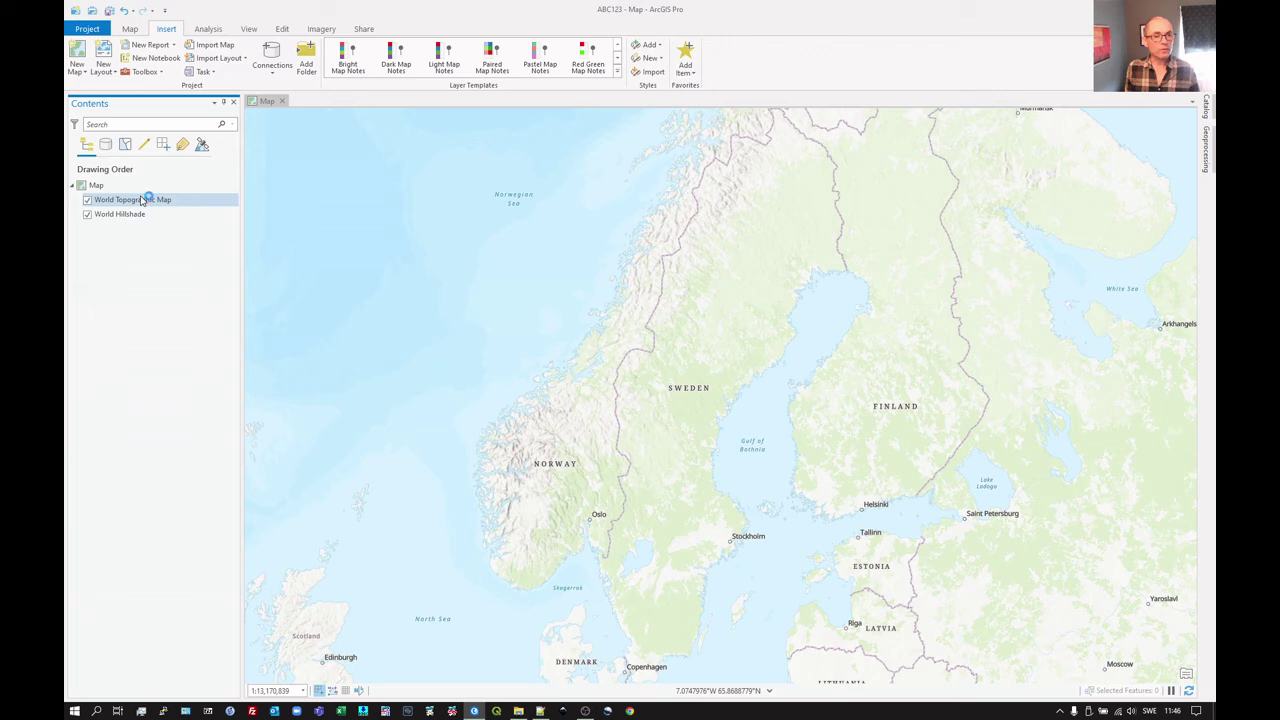
pyautogui.click(146, 199)
pyautogui.keyDown('ctrl'); pyautogui.click(138, 215); pyautogui.keyUp('ctrl')
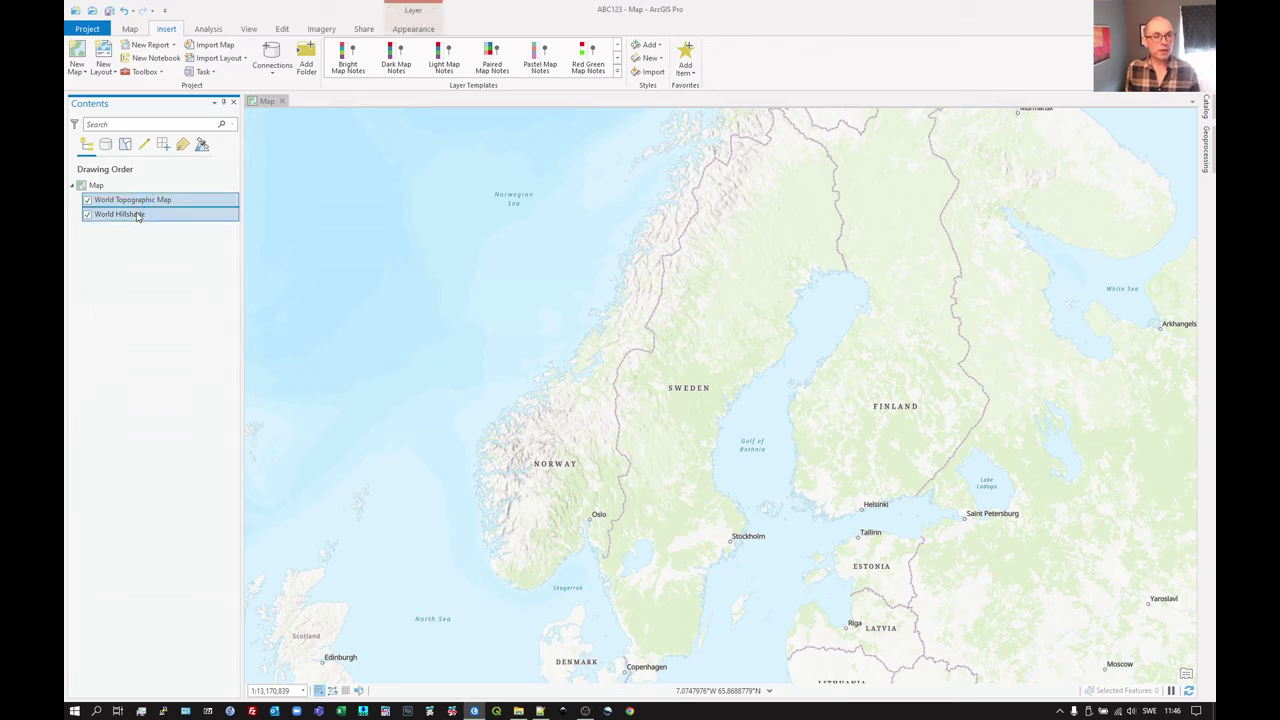
pyautogui.rightClick(138, 216)
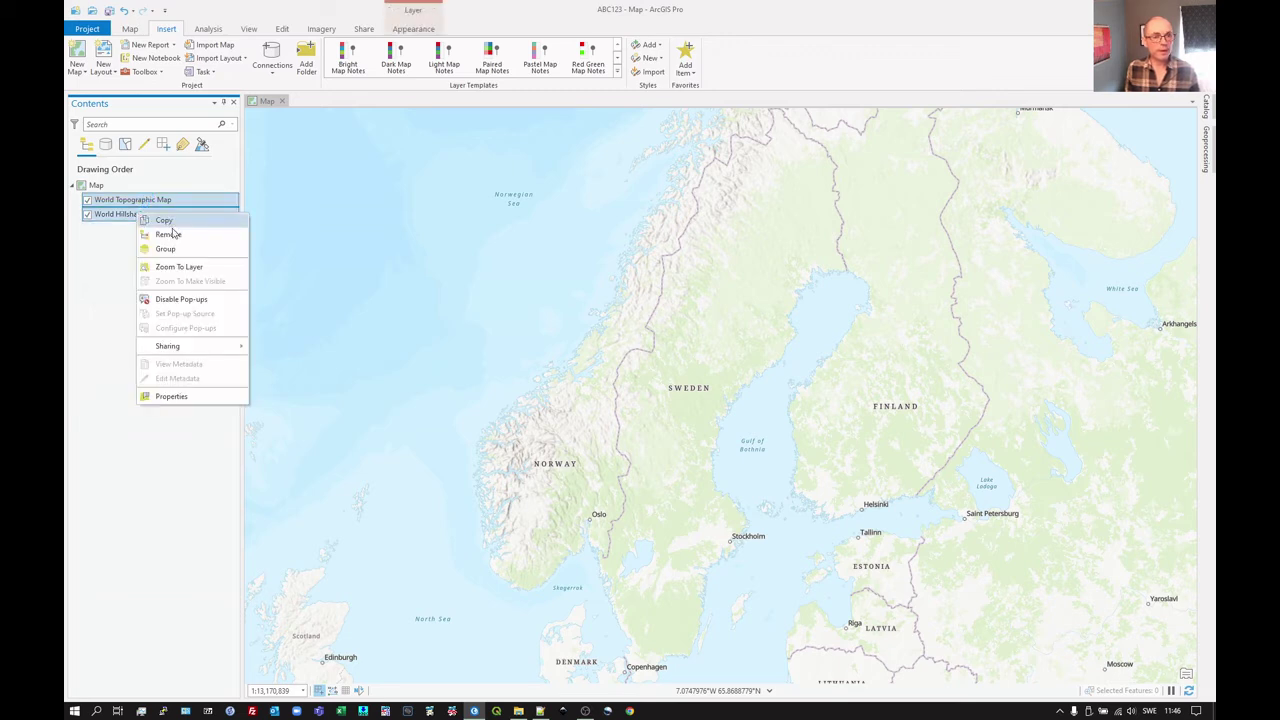
pyautogui.click(168, 235)
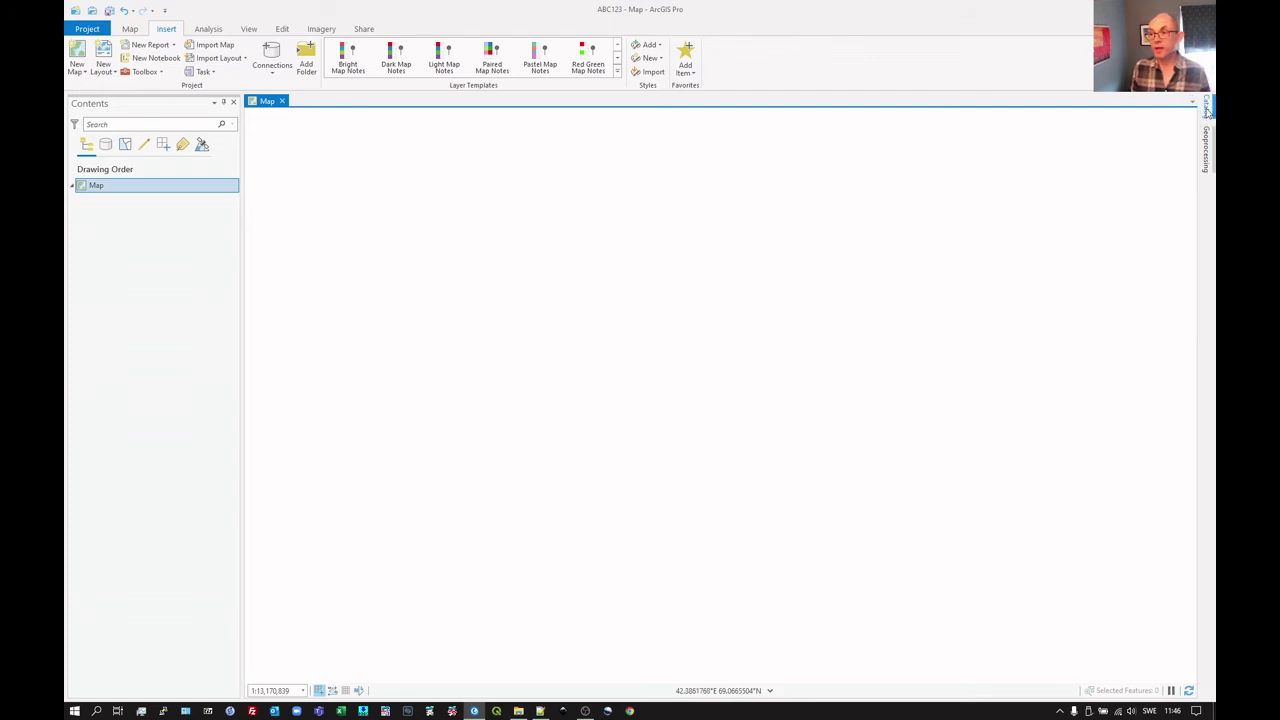
# - Open the Catalog pane, close it, and open it again beside the map
pyautogui.click(250, 30)
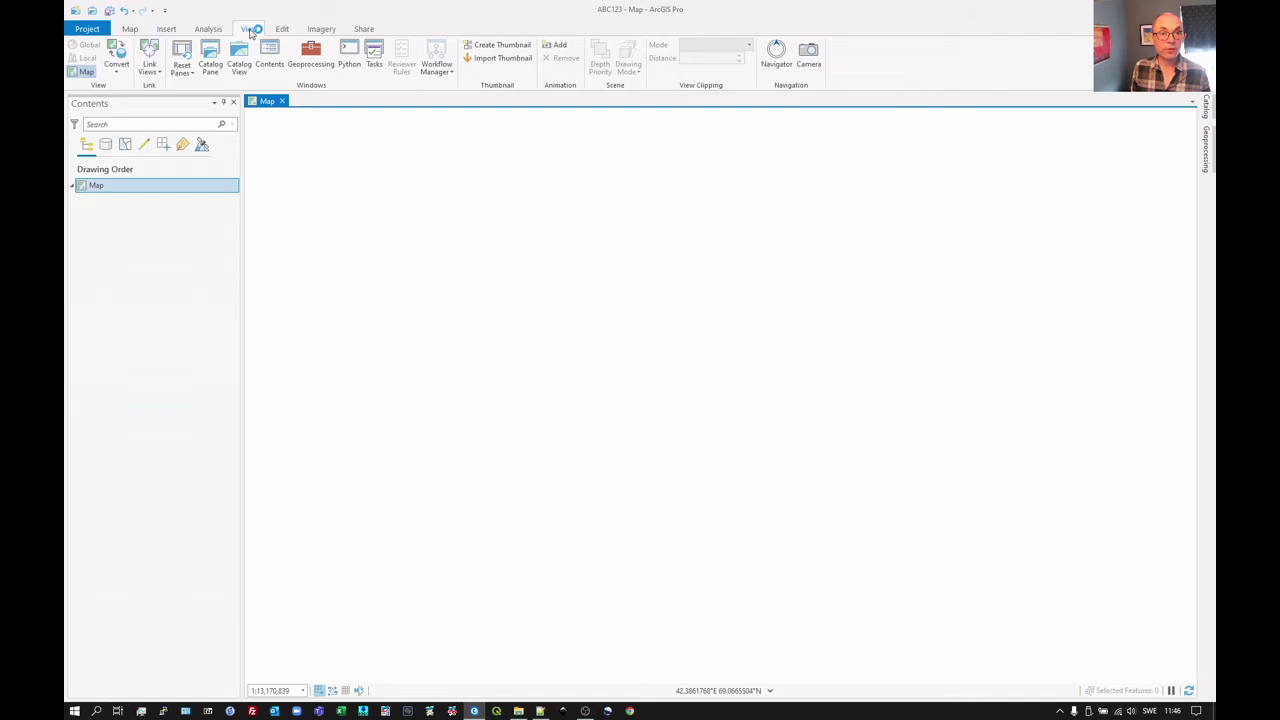
pyautogui.click(211, 70)
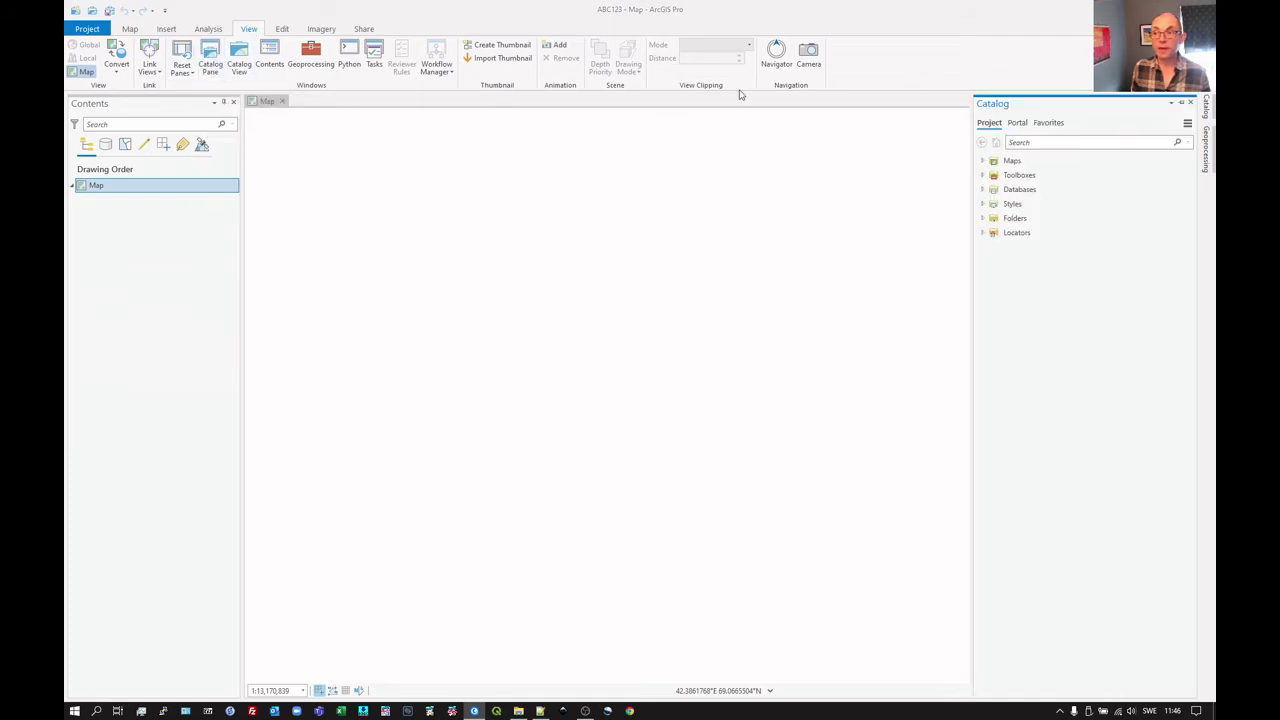
pyautogui.click(1190, 104)
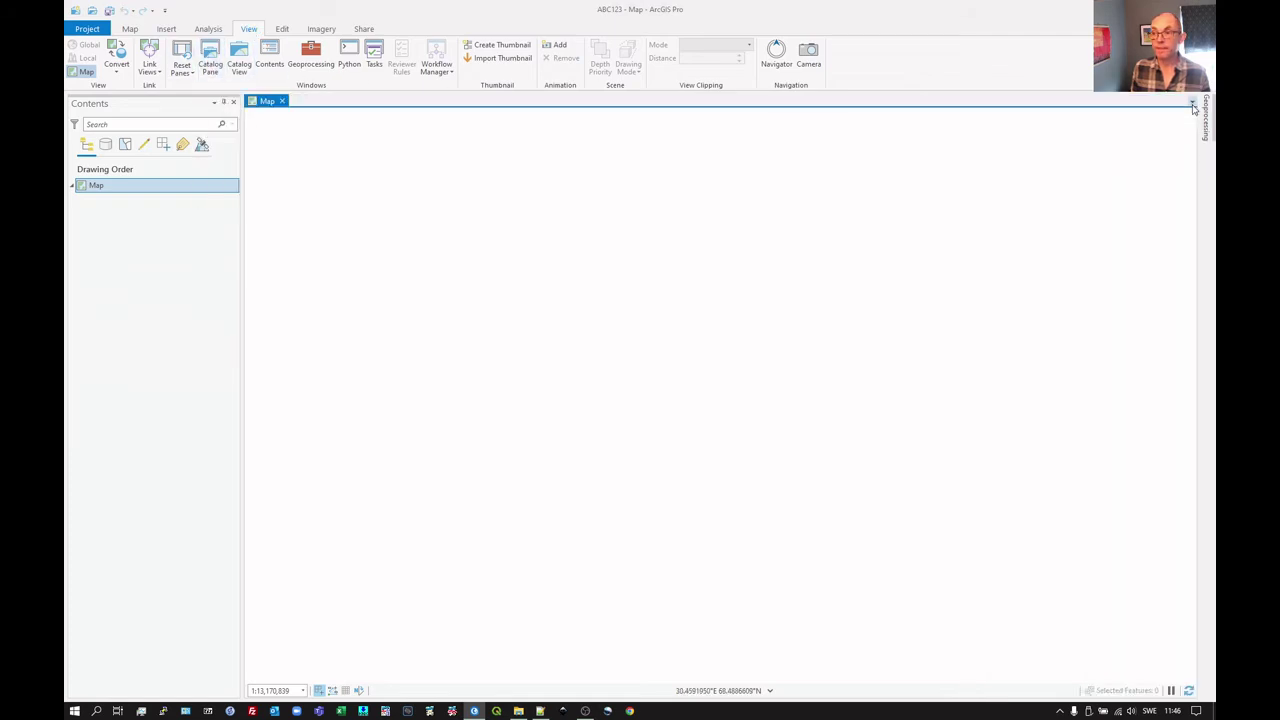
pyautogui.click(213, 62)
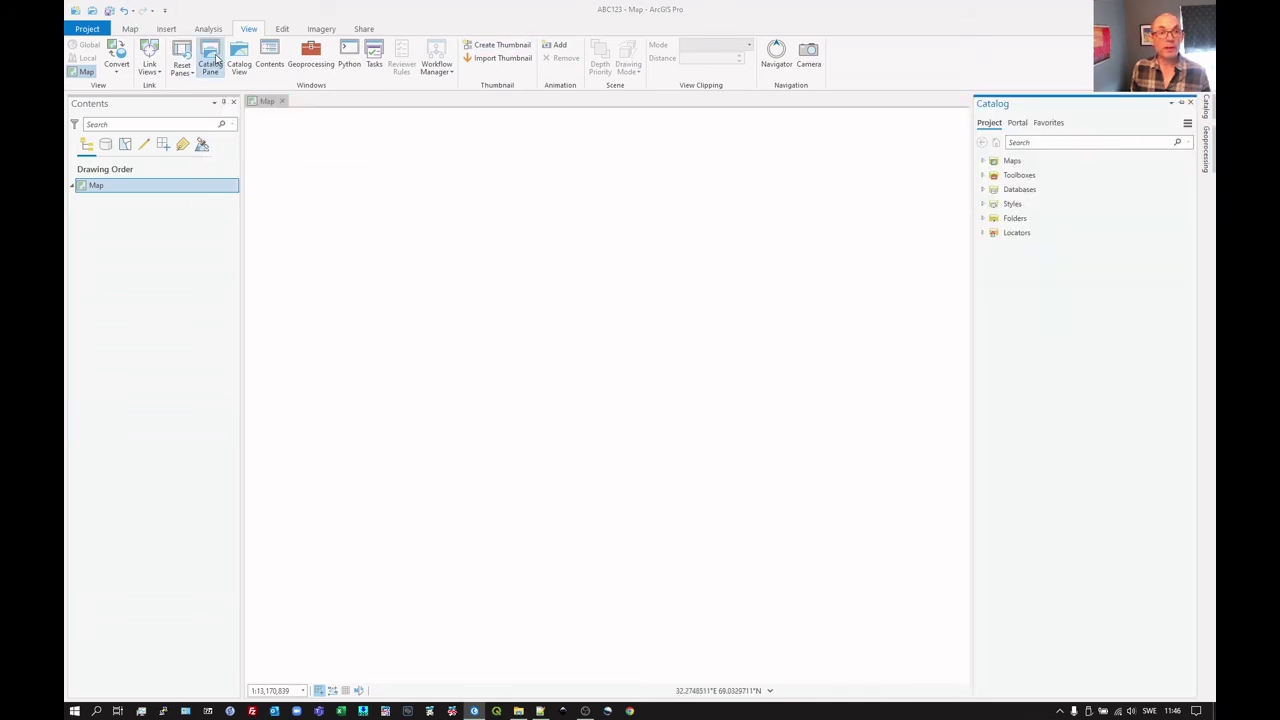
# - Pin the Catalog pane beside the map, set it back to auto-hide, and reopen it
pyautogui.click(1184, 106)
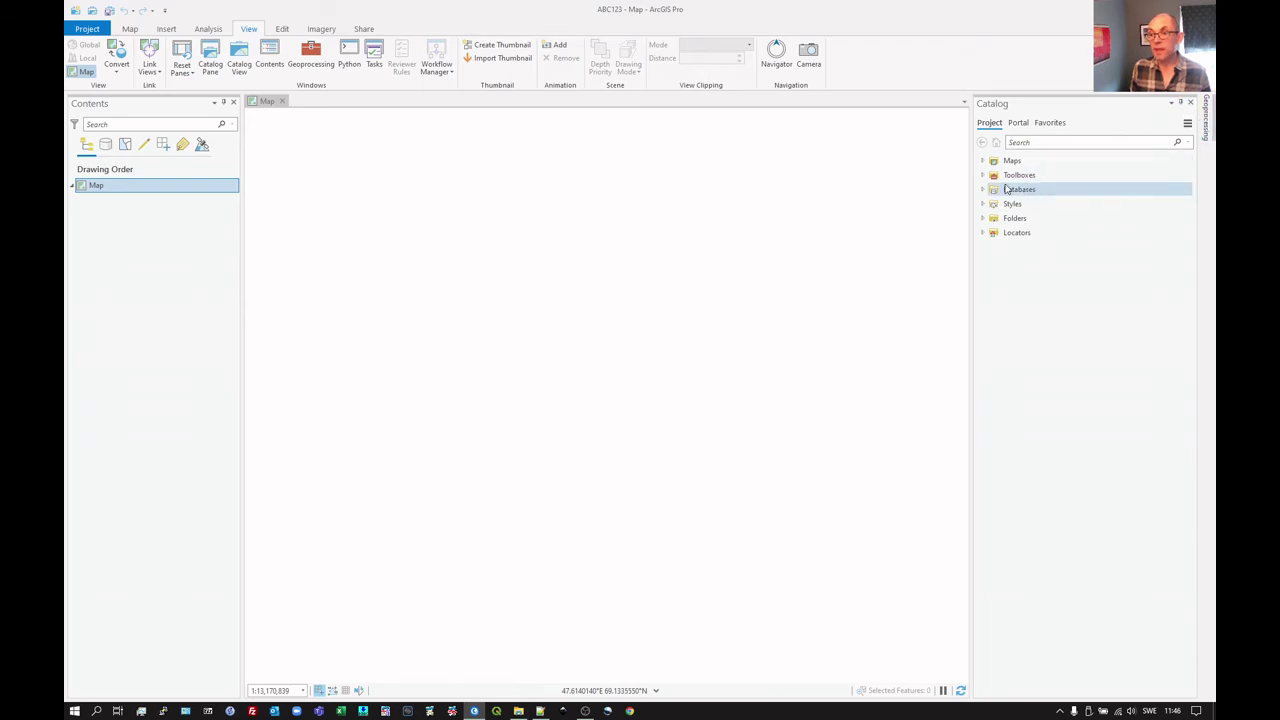
pyautogui.click(1183, 105)
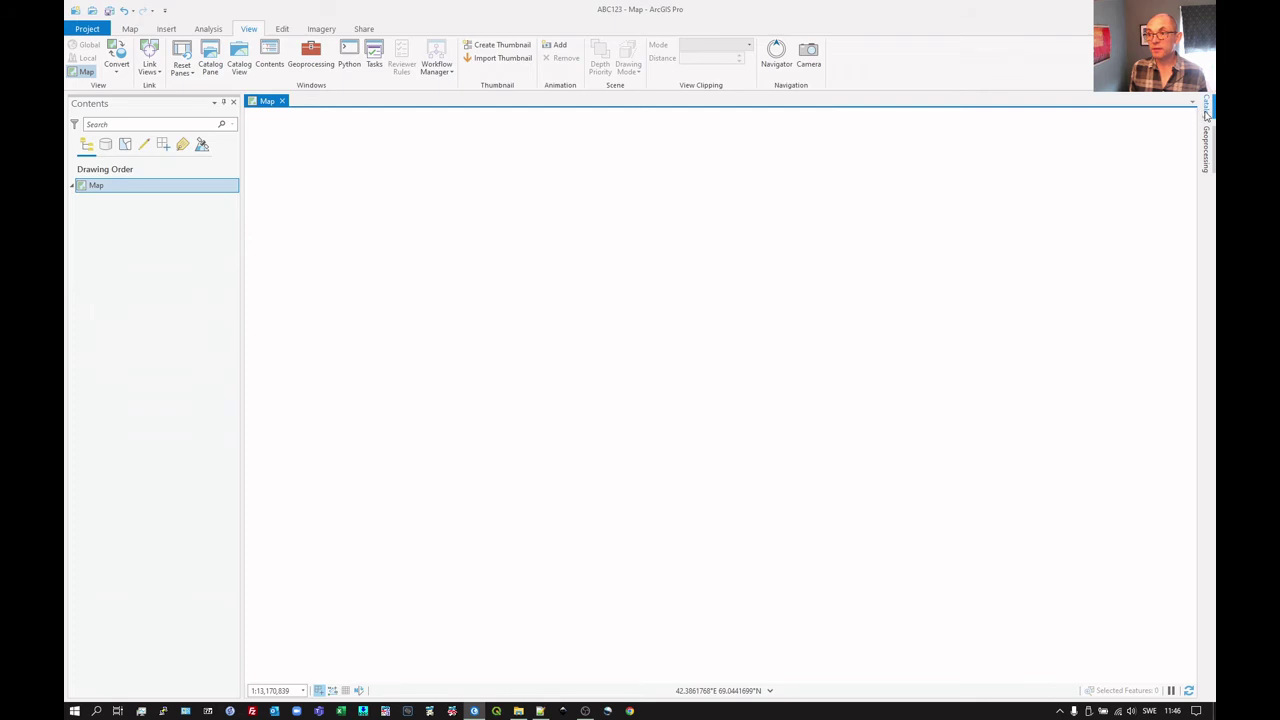
pyautogui.click(1206, 112)
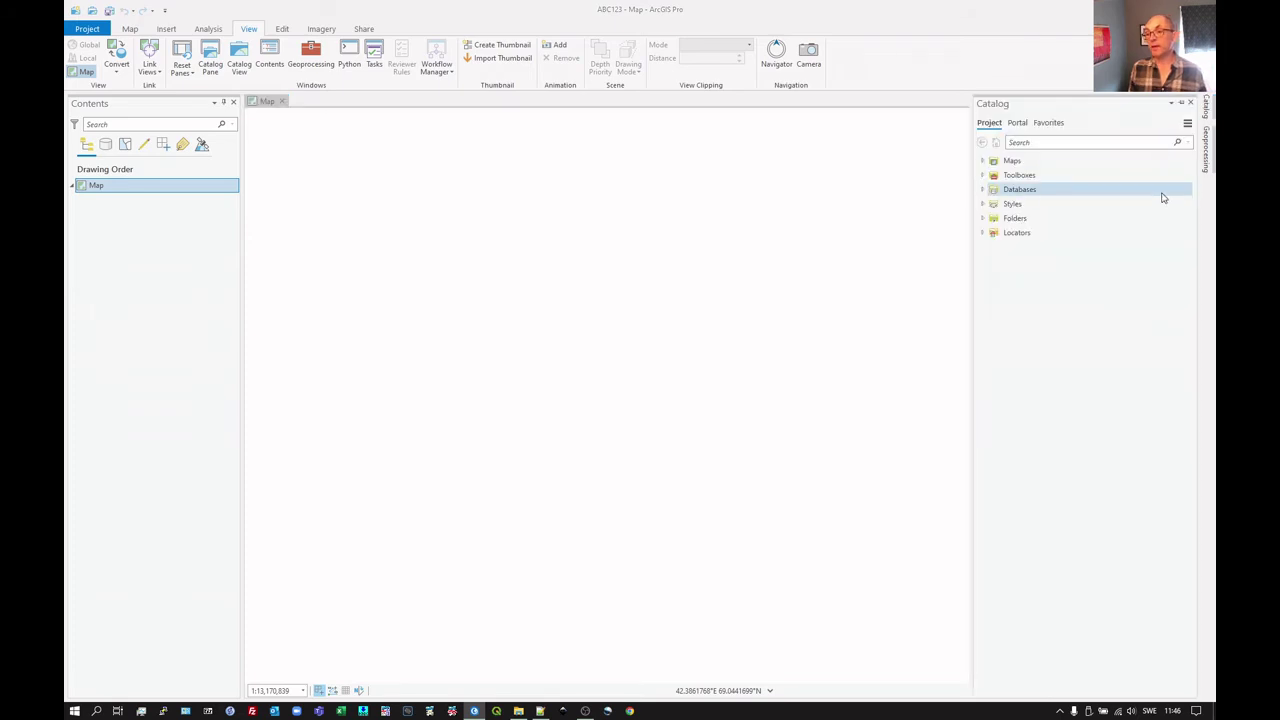
# - Expand the ABC123 project folder in the Catalog and open the same folder in File Explorer to compare their contents
pyautogui.click(983, 218)
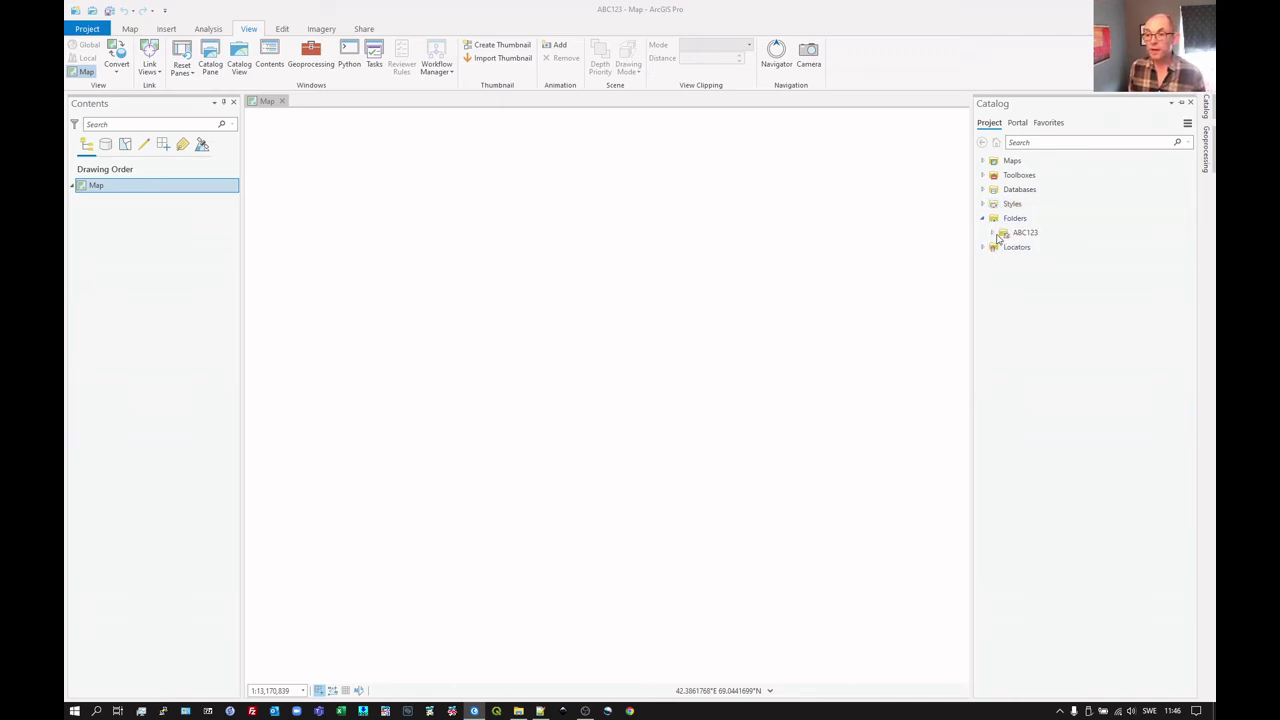
pyautogui.click(993, 233)
pyautogui.click(1026, 235)
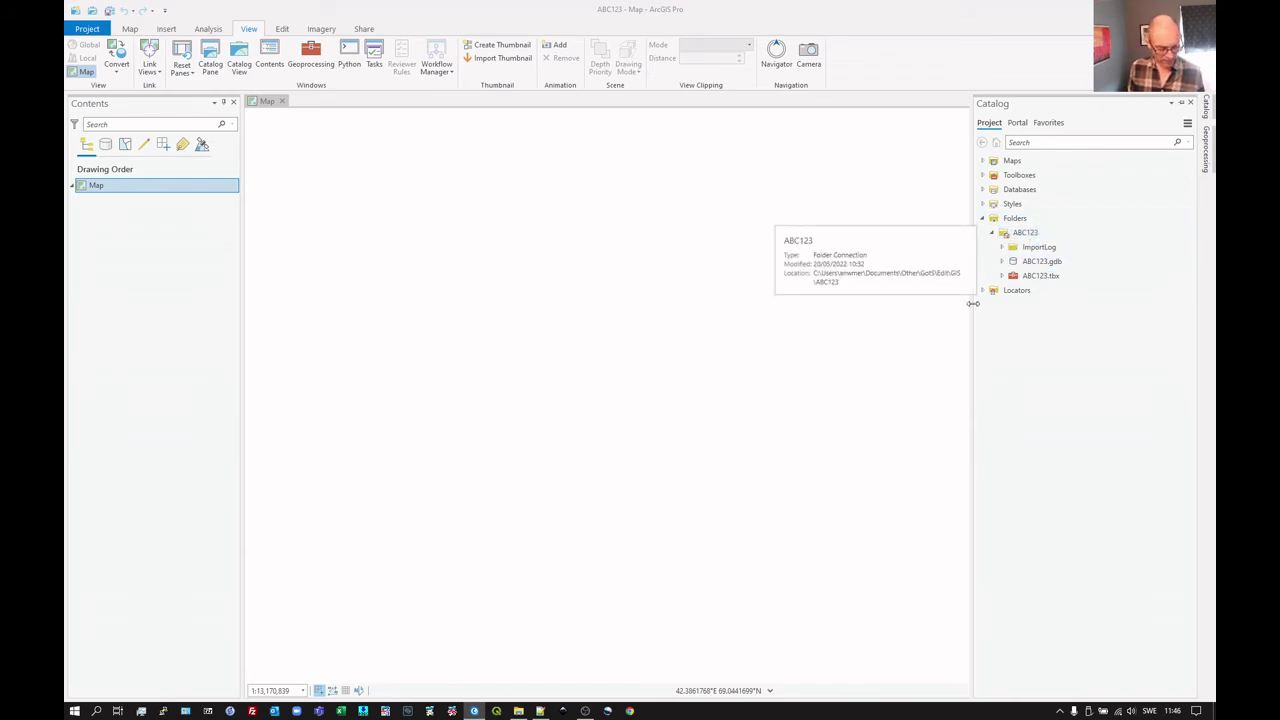
pyautogui.hotkey('alt', 'Tab')
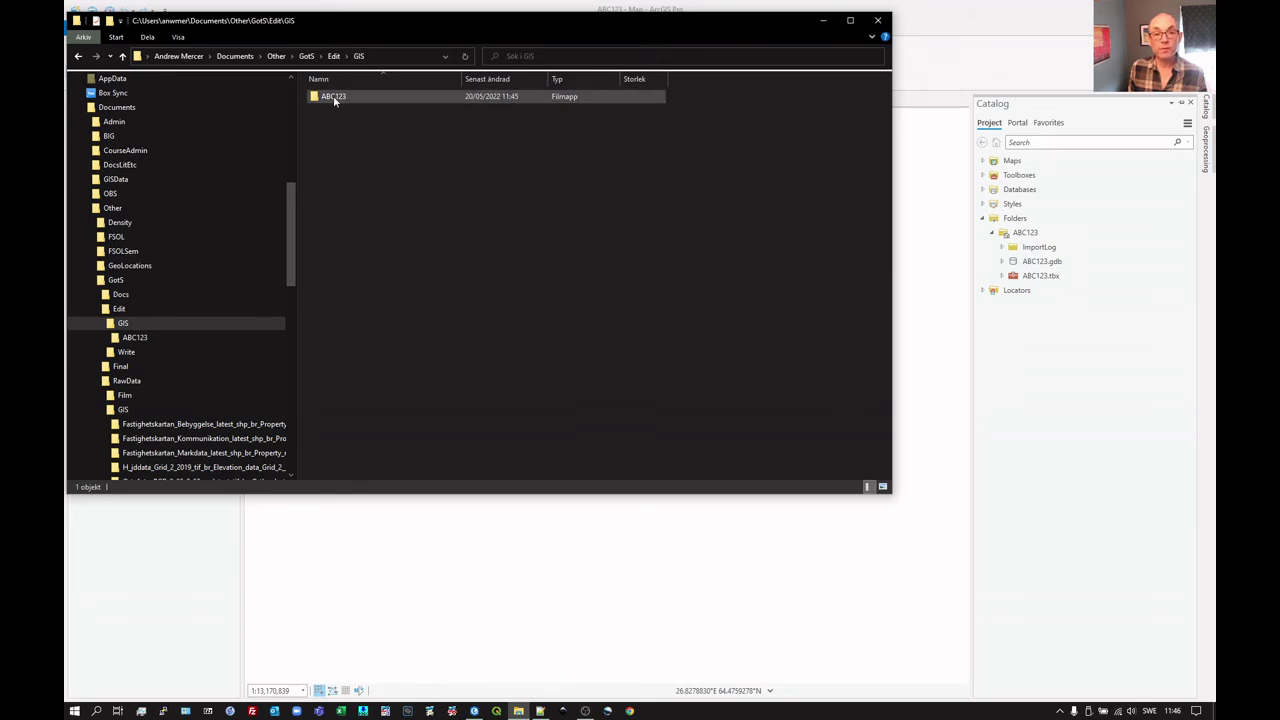
pyautogui.doubleClick(333, 96)
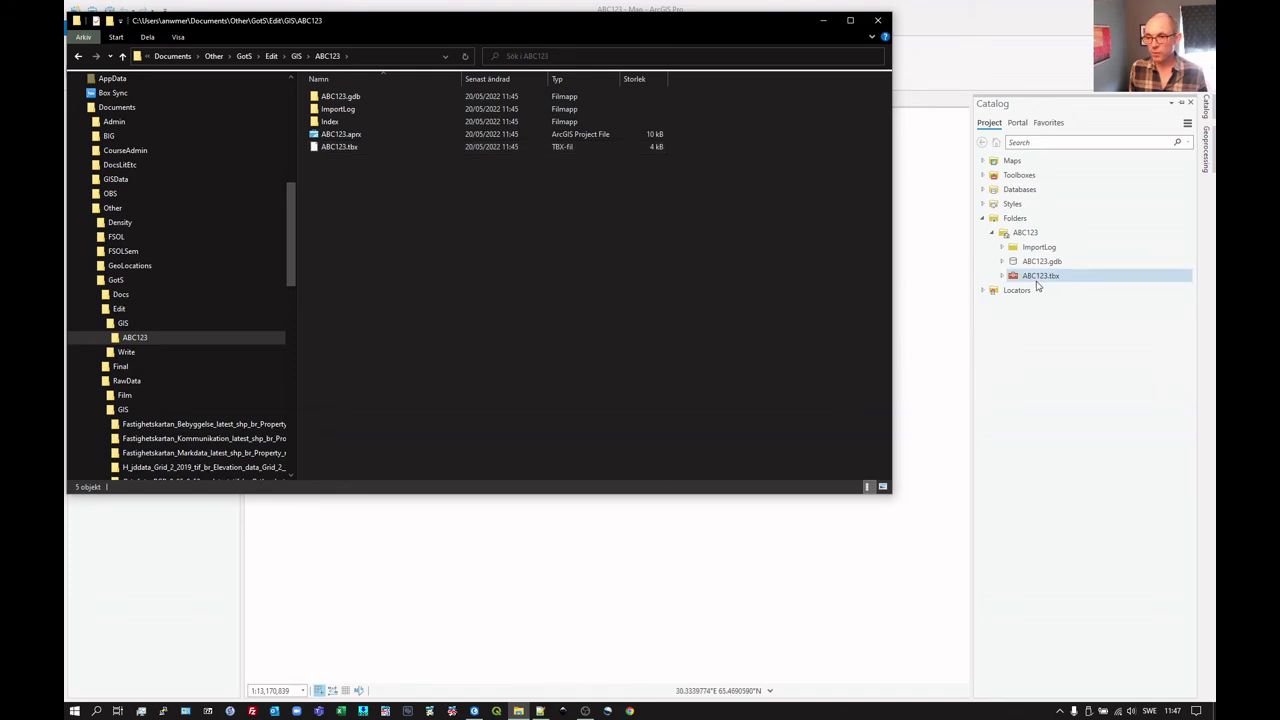
# - Return to the Catalog pane in ArcGIS Pro, look inside the ImportLog folder and collapse it again
pyautogui.click(1204, 118)
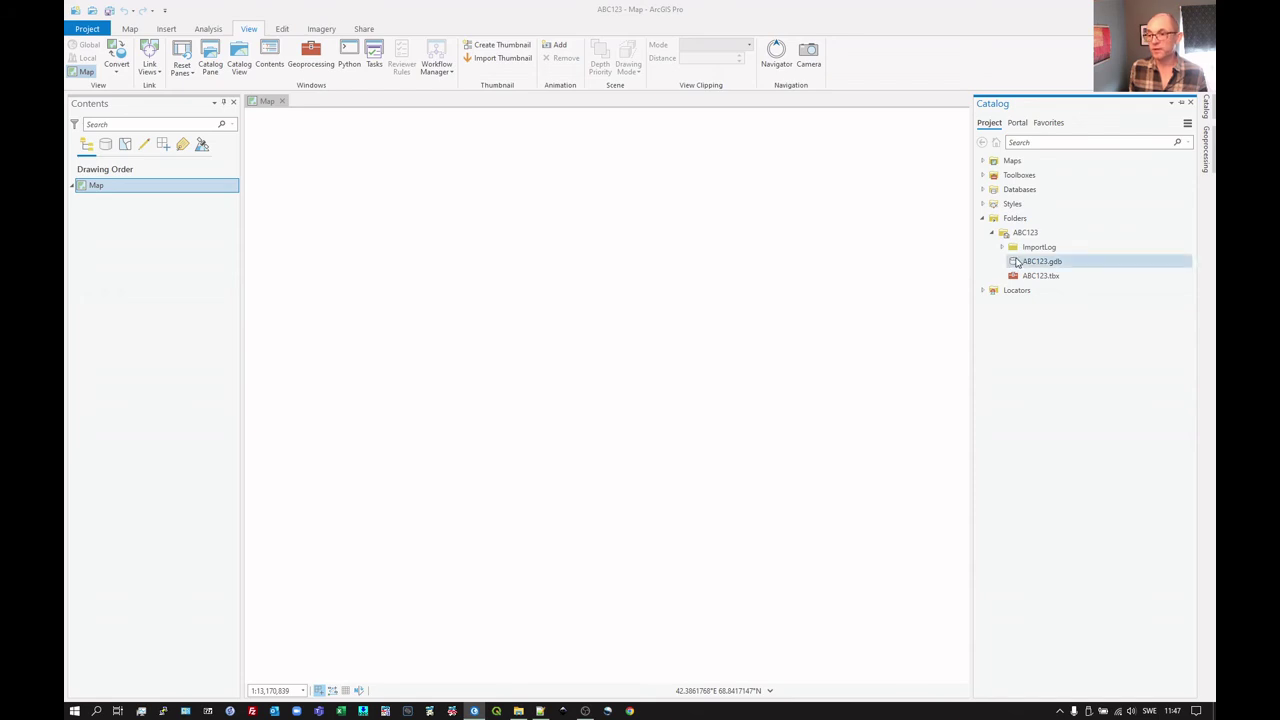
pyautogui.click(1002, 249)
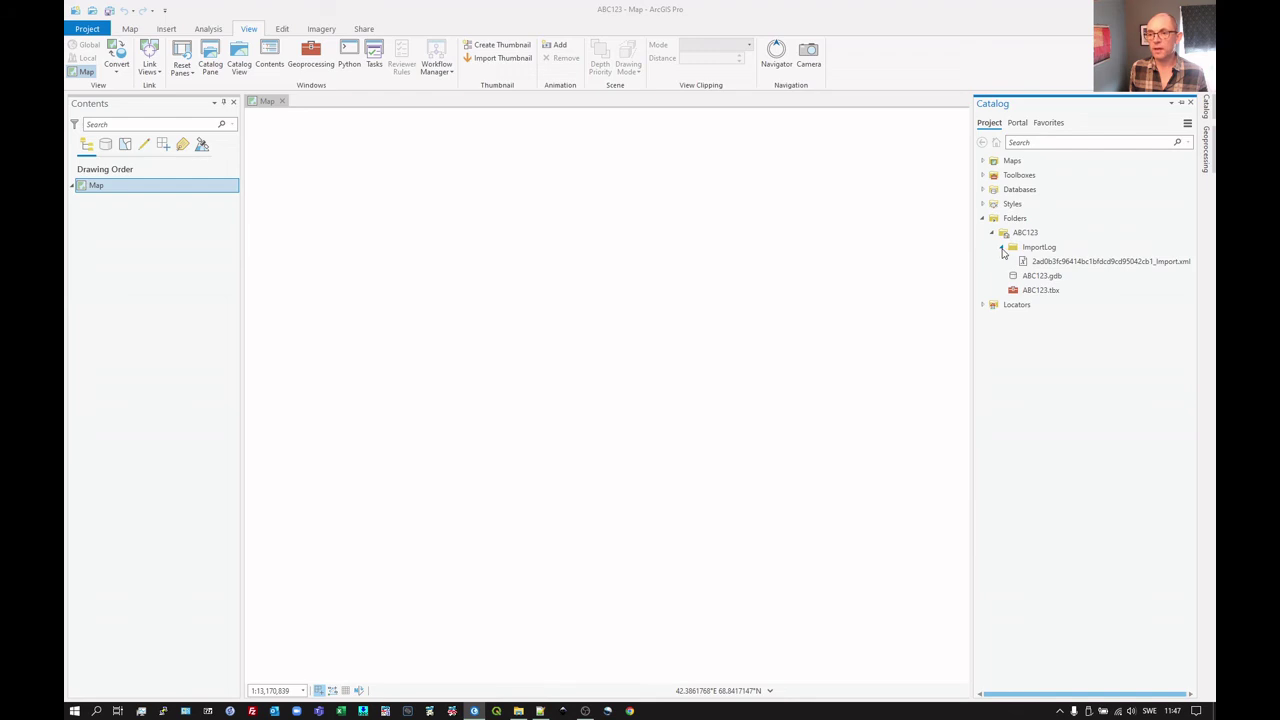
pyautogui.click(1002, 249)
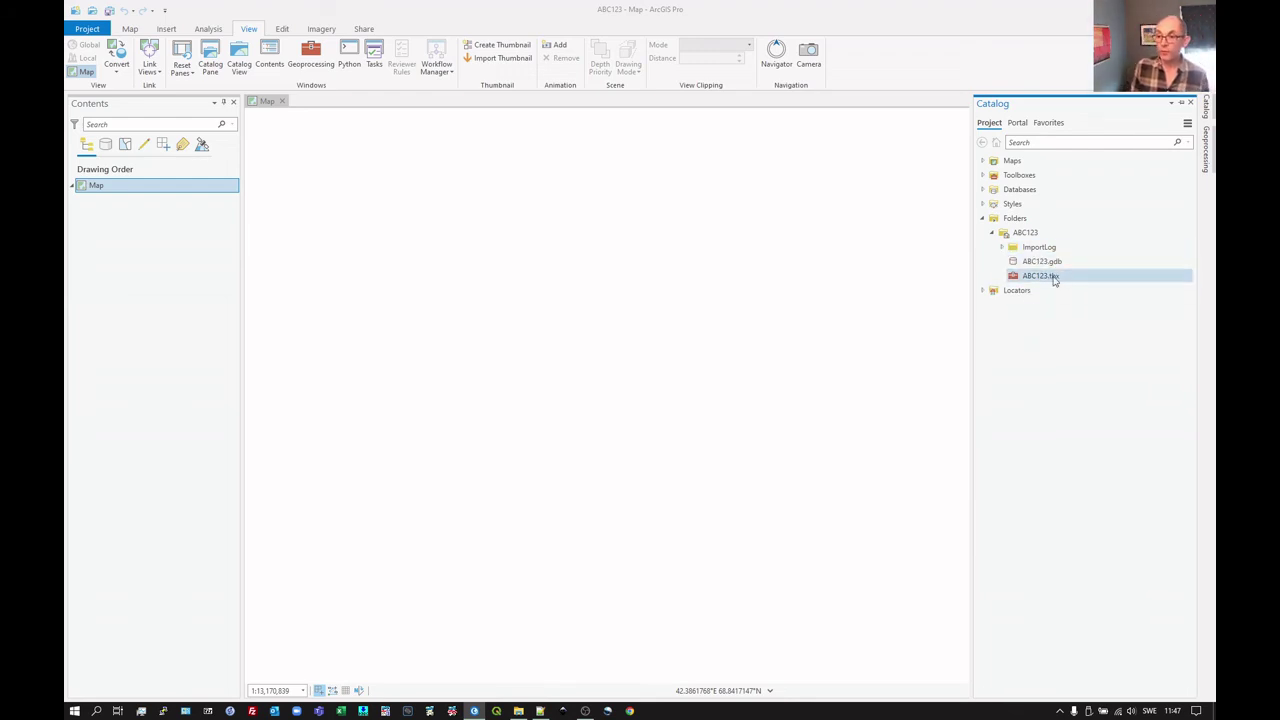
# - Start adding a folder connection to the project and browse to the Documents folder of the user profile on drive C
pyautogui.rightClick(1015, 222)
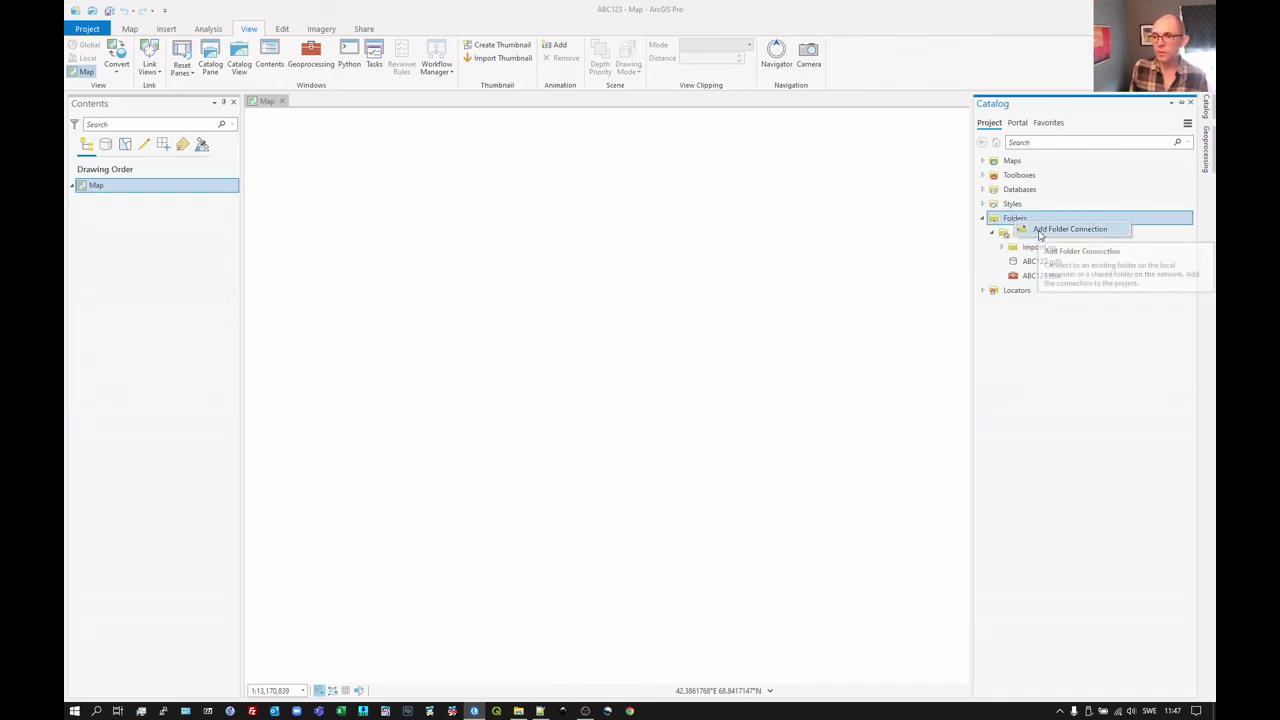
pyautogui.click(1041, 231)
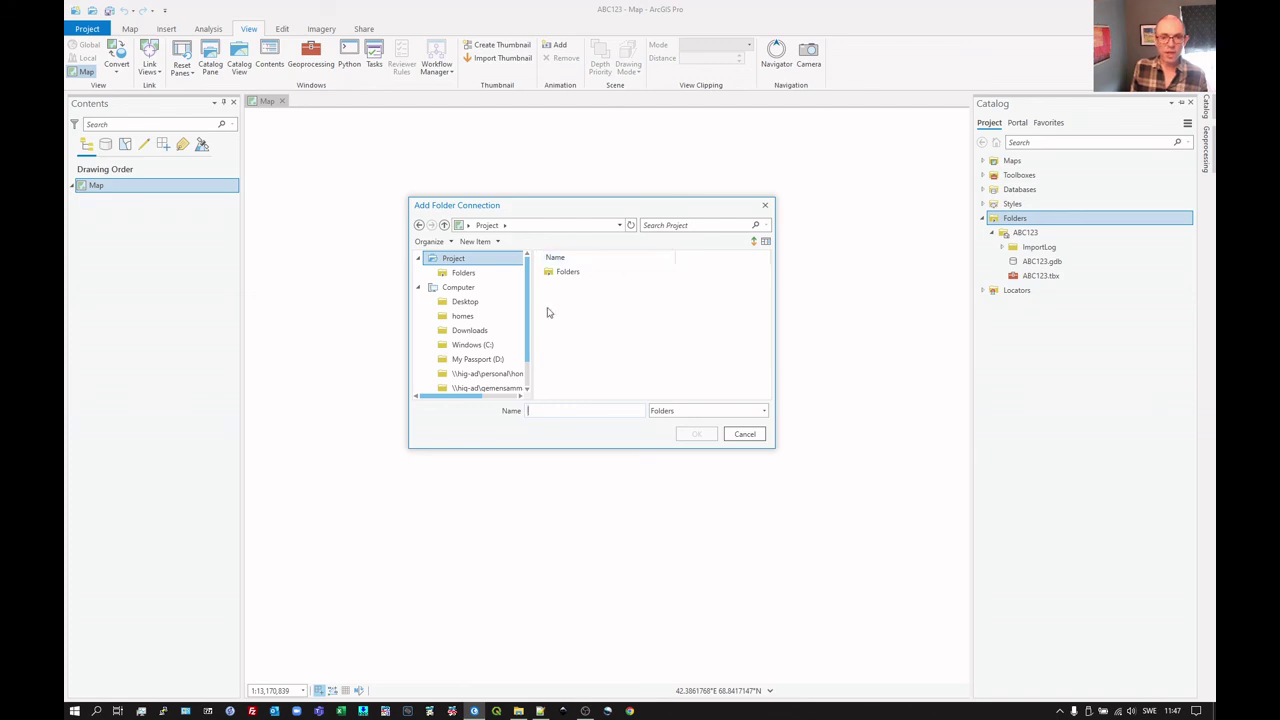
pyautogui.click(491, 347)
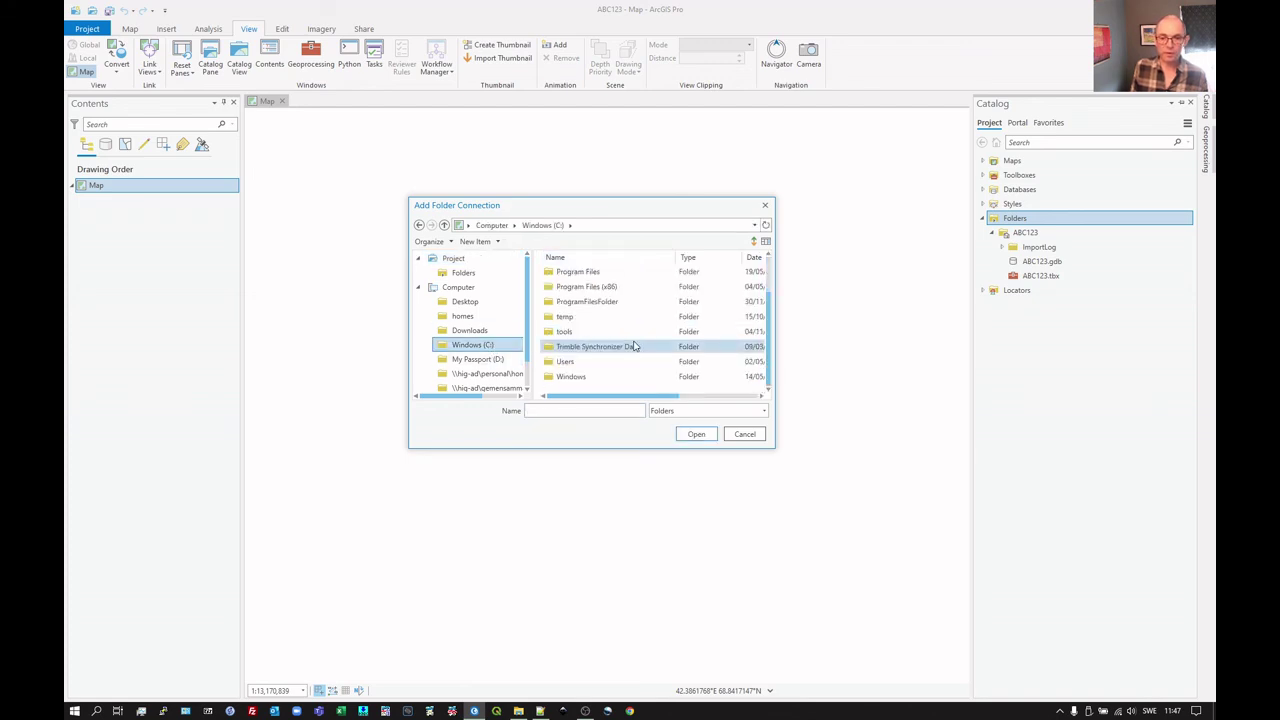
pyautogui.doubleClick(565, 361)
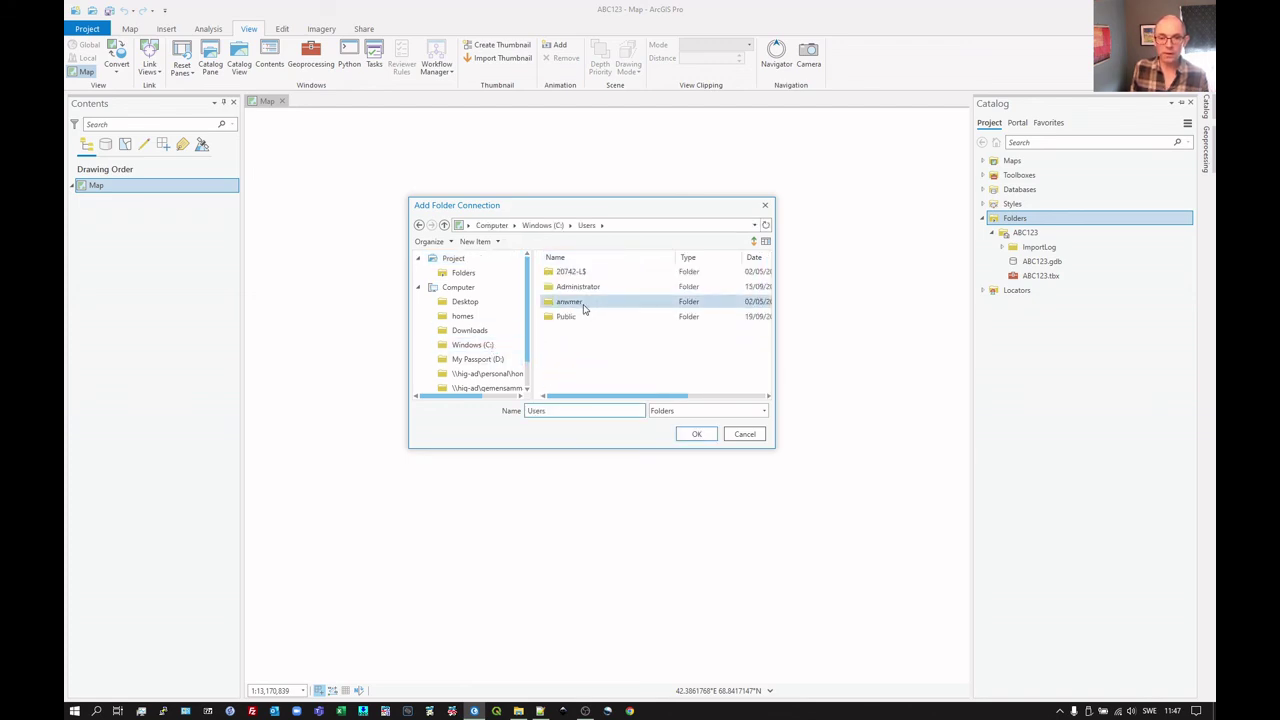
pyautogui.doubleClick(584, 303)
pyautogui.scroll(-3, 590, 340)
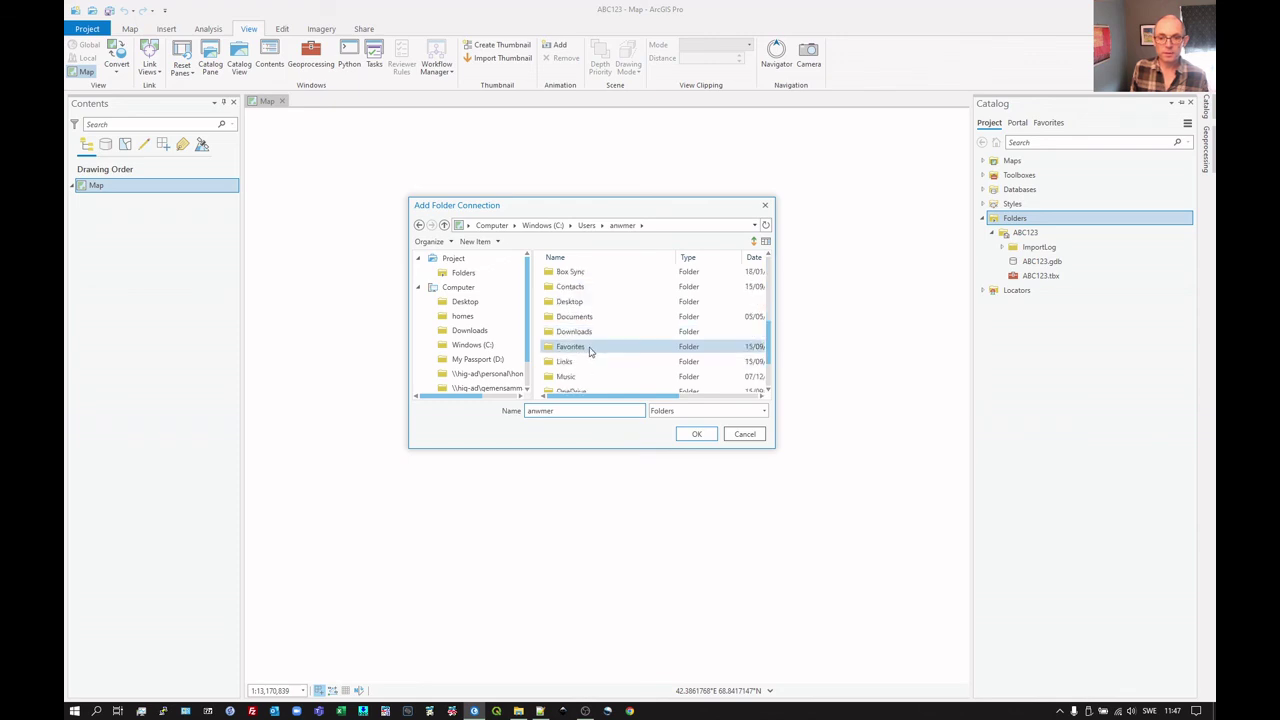
pyautogui.doubleClick(583, 316)
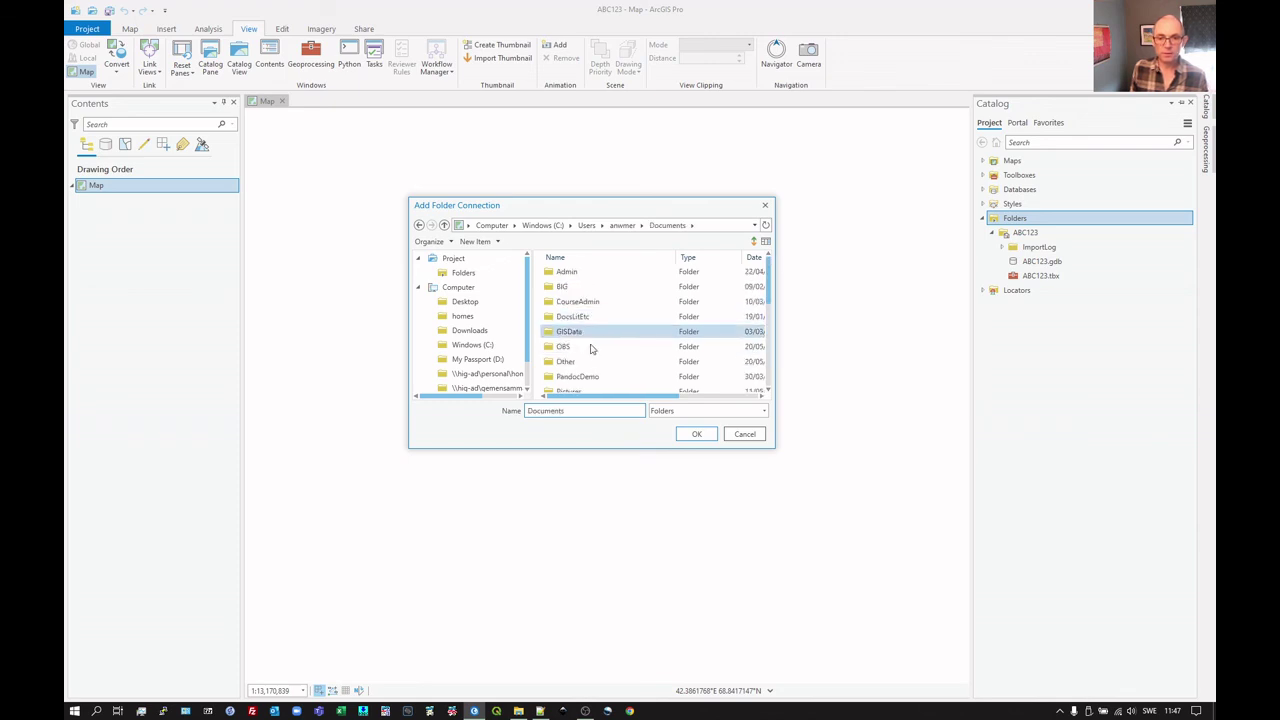
# - Choose Other\GotS\RawData\GIS within Documents as the folder to connect and confirm the connection
pyautogui.doubleClick(566, 361)
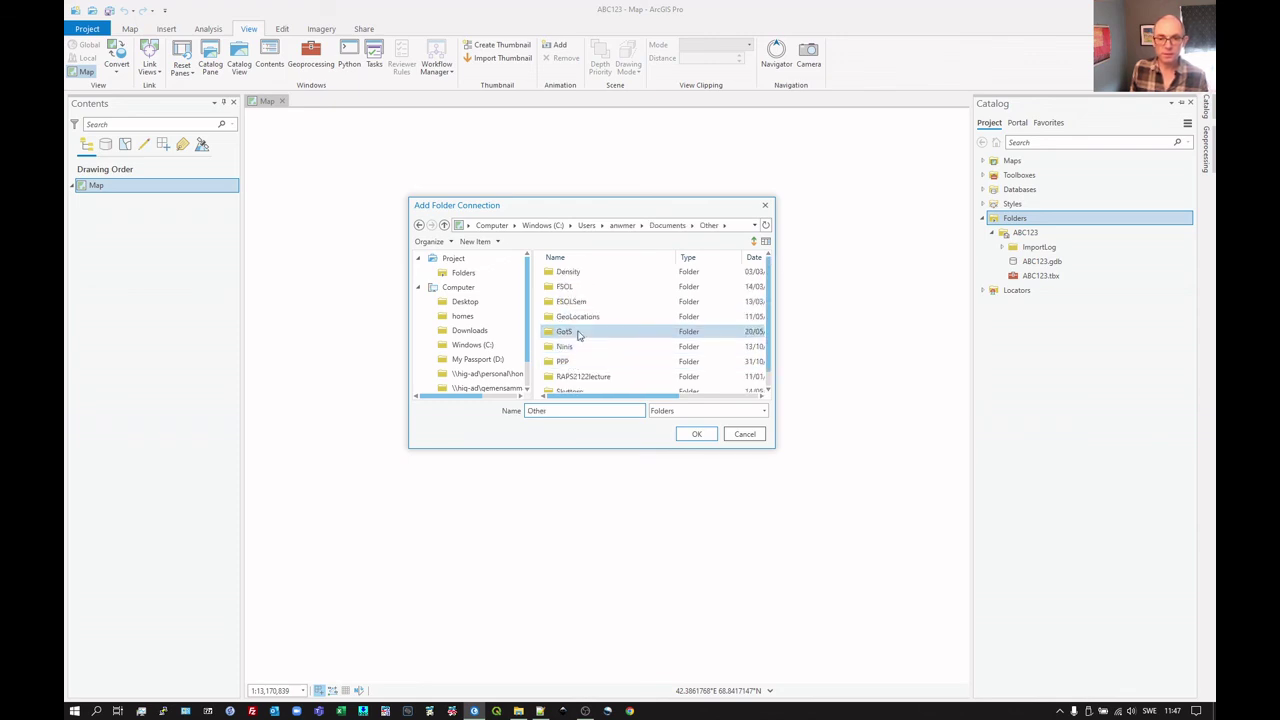
pyautogui.doubleClick(577, 332)
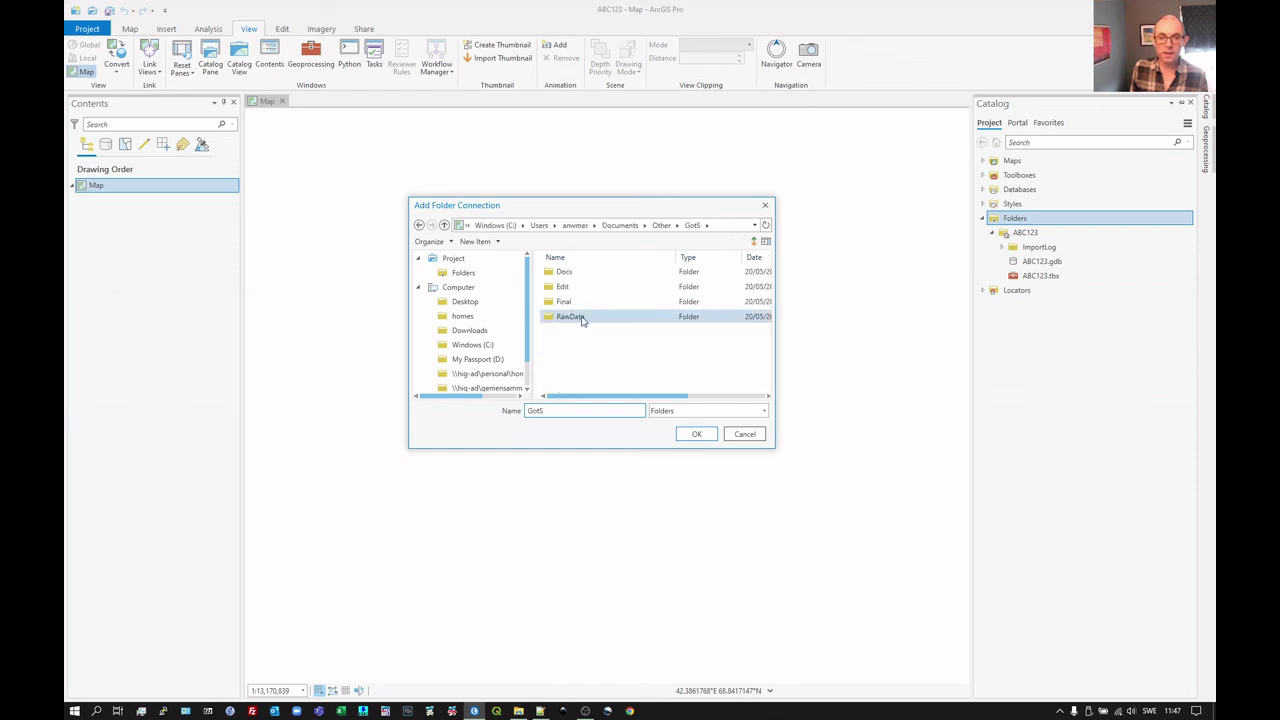
pyautogui.click(583, 318)
pyautogui.doubleClick(571, 318)
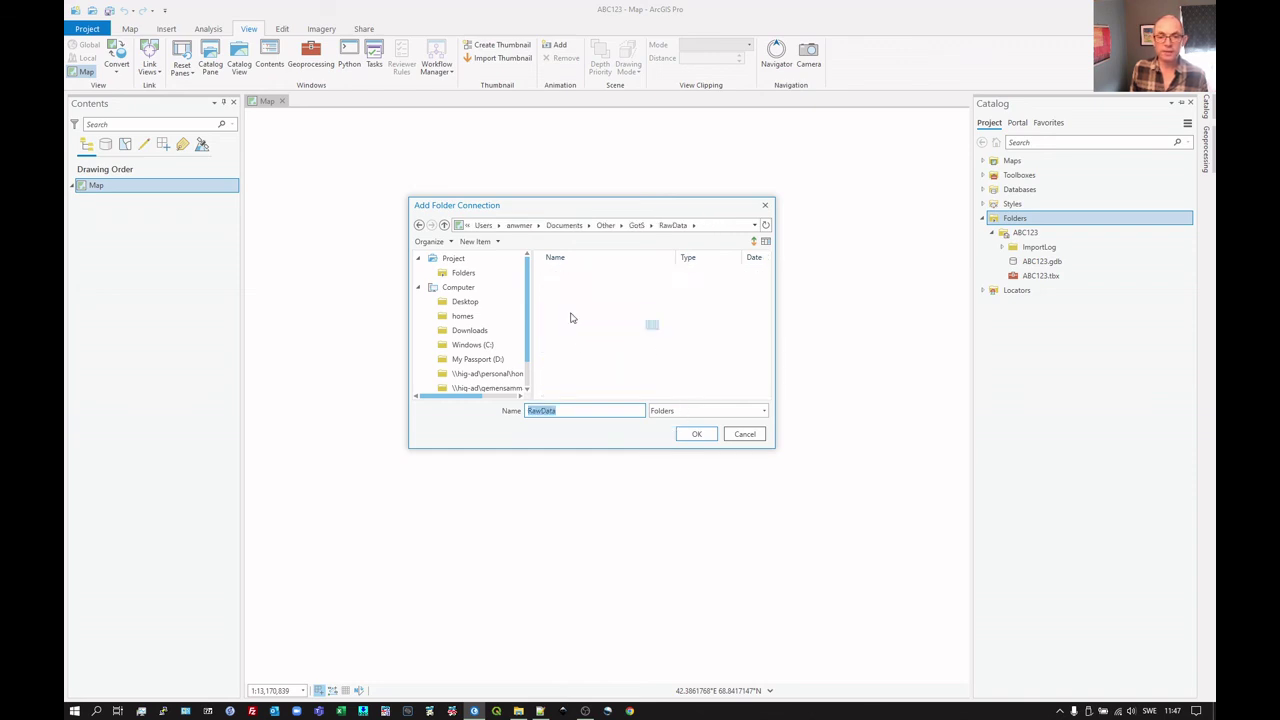
pyautogui.doubleClick(563, 273)
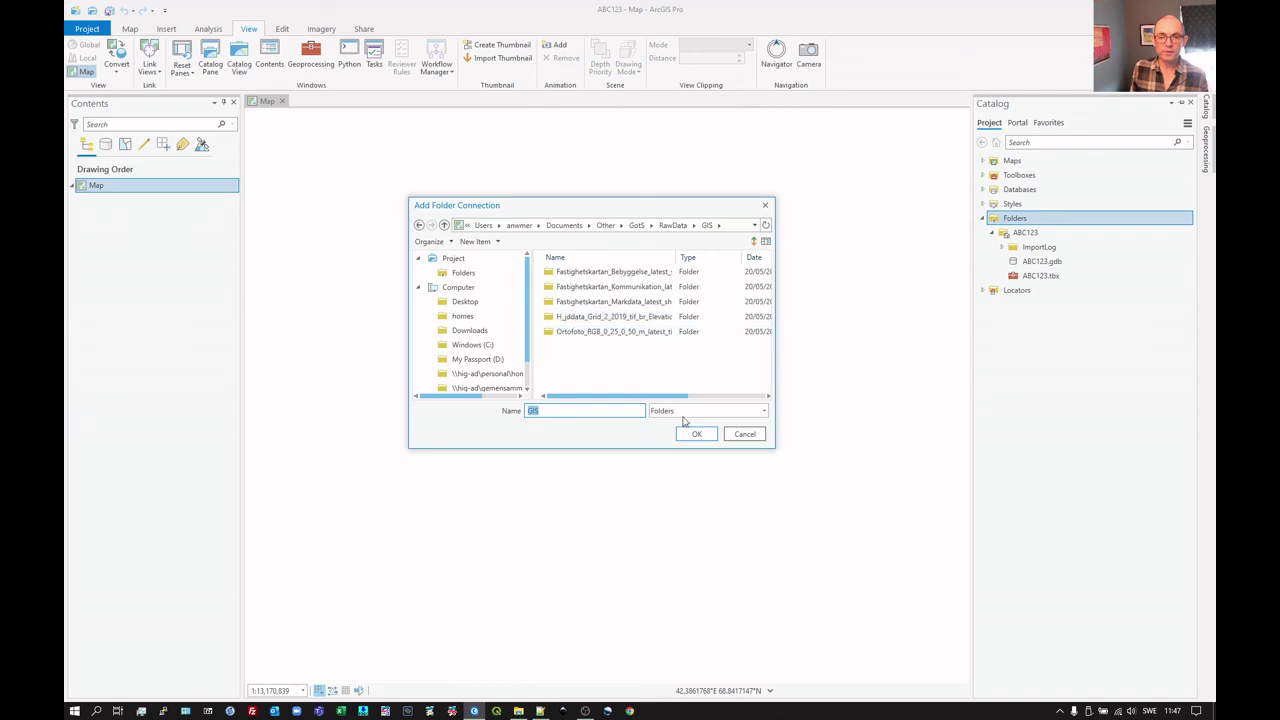
pyautogui.click(695, 433)
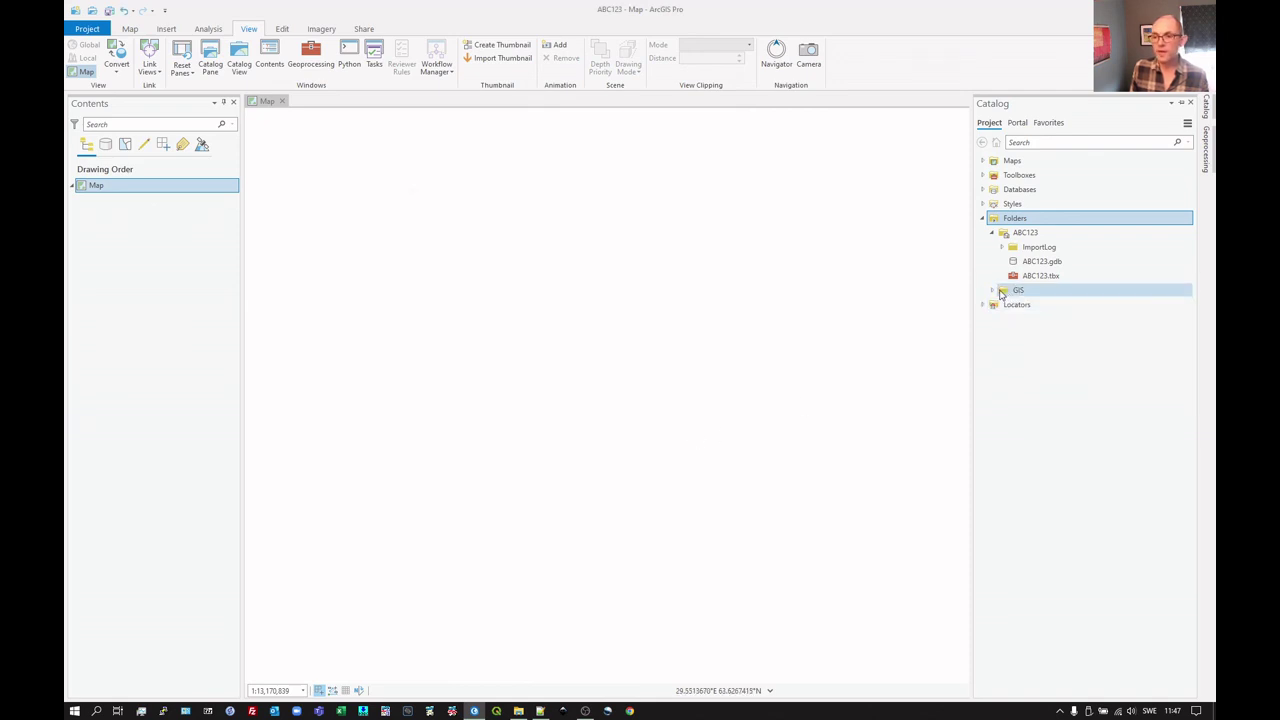
# - Expand the connected GIS folder to show its data subfolders and save the project
pyautogui.click(992, 290)
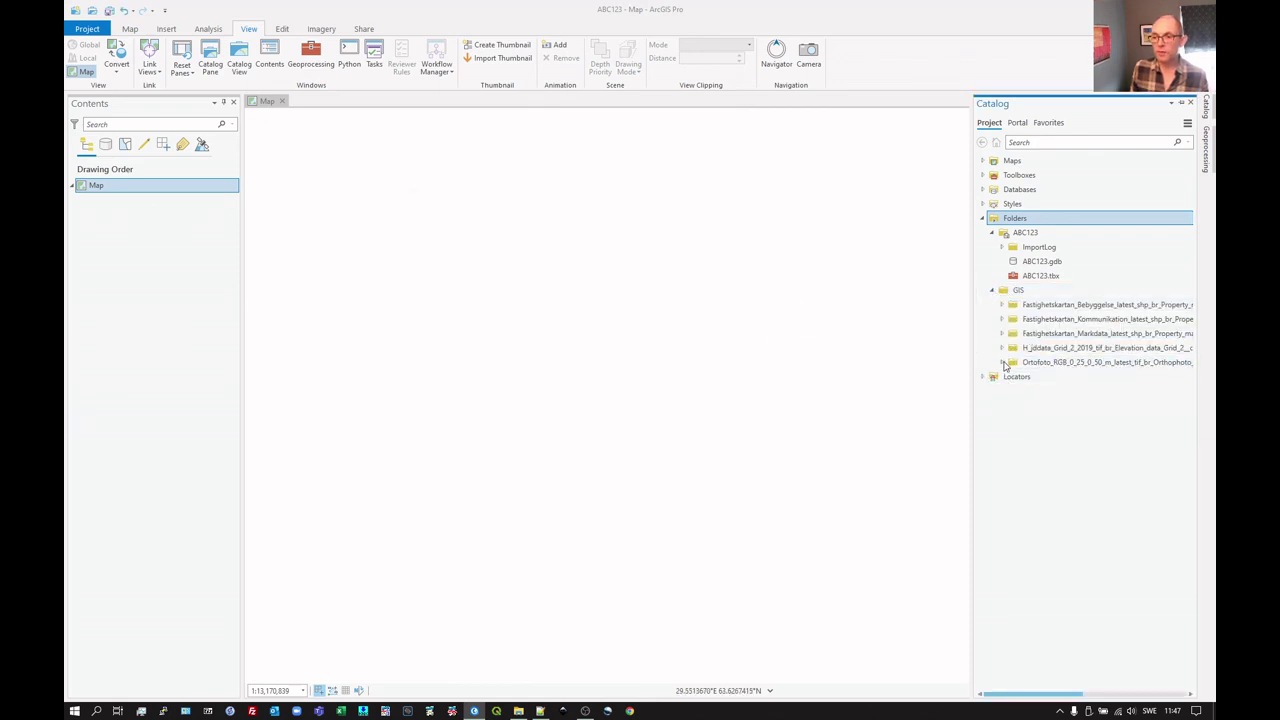
pyautogui.click(109, 12)
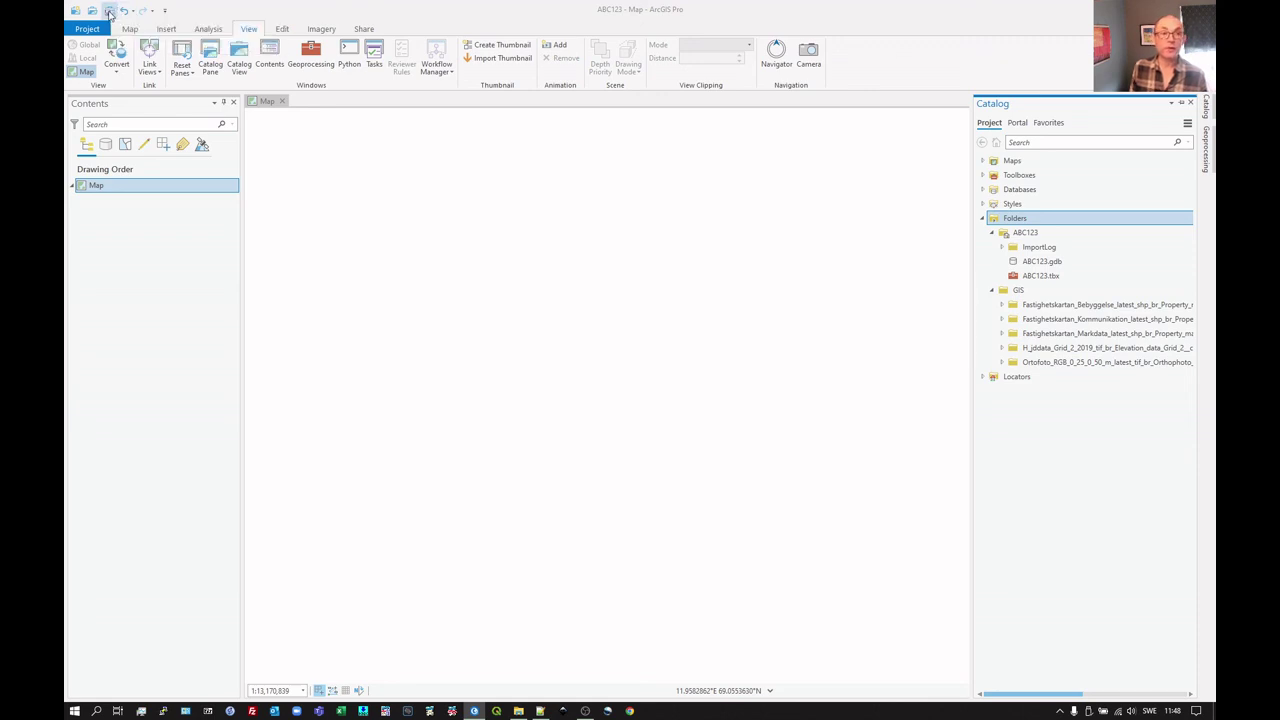